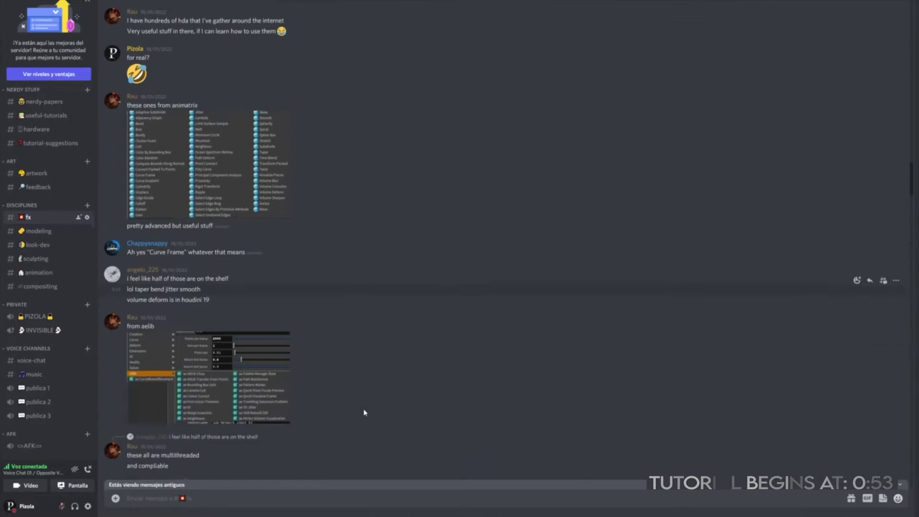
Browse the message history and shared resources in the fx and useful-tutorials channels of the Discord server
scroll(312, 326, "down", 15)
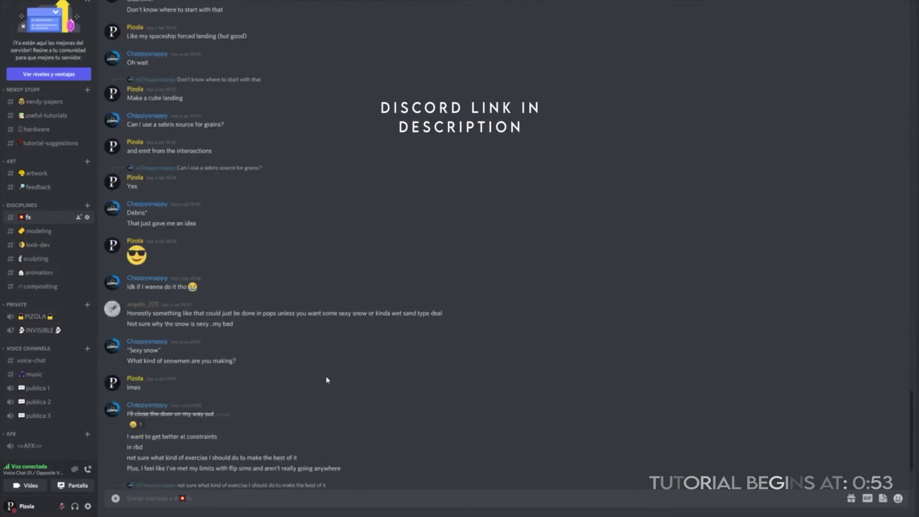
scroll(330, 307, "up", 15)
scroll(341, 313, "up", 20)
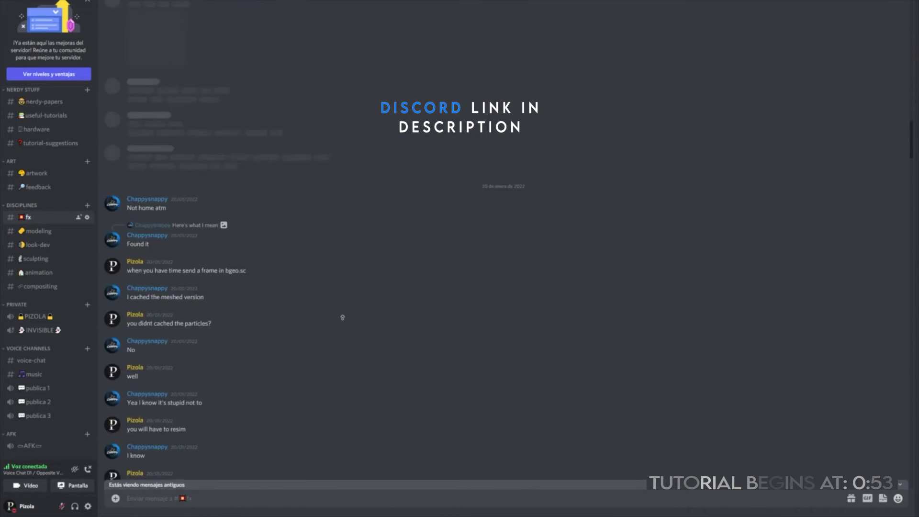
scroll(342, 317, "up", 5)
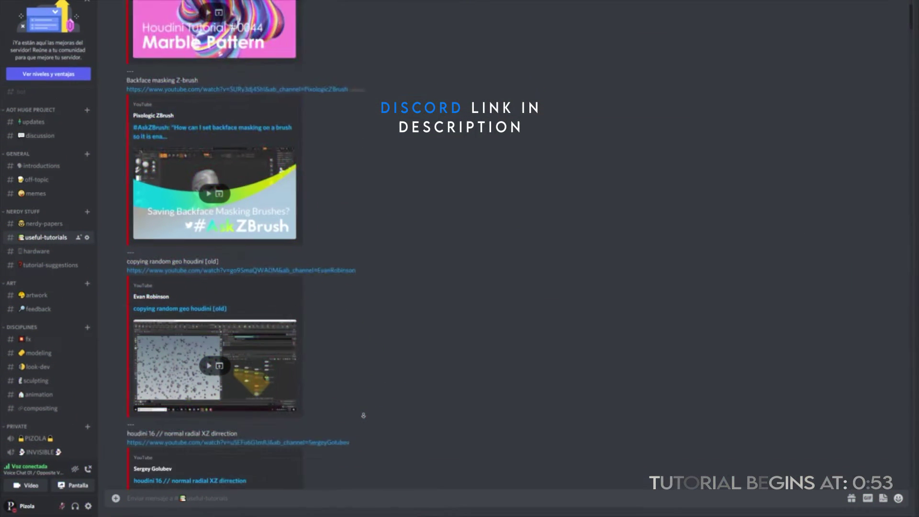
scroll(364, 415, "down", 20)
scroll(363, 419, "down", 20)
scroll(363, 416, "down", 20)
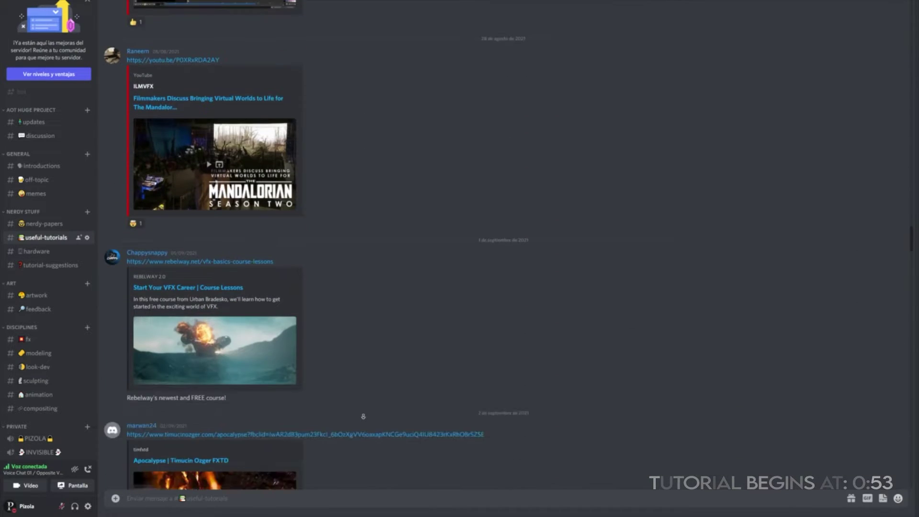
scroll(364, 416, "down", 10)
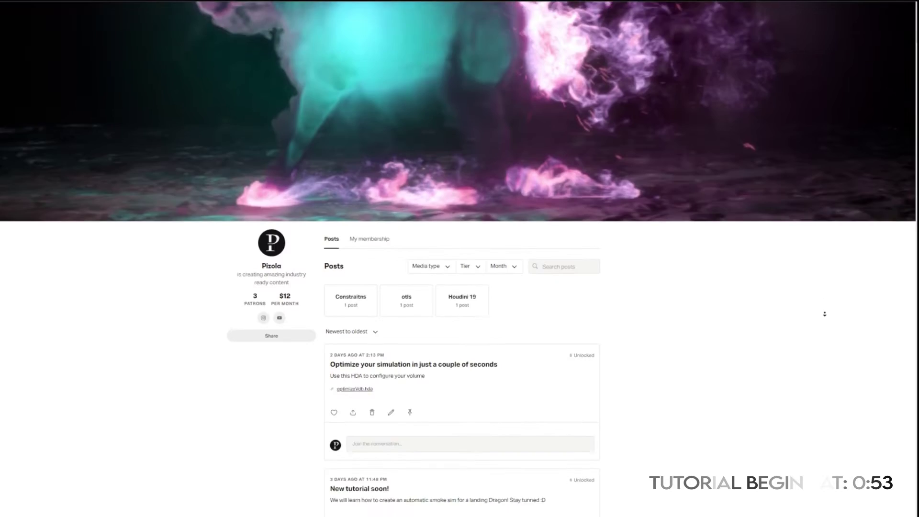
Look through the creator's Patreon posts for the Houdini tutorials and their attached project files
scroll(823, 314, "down", 5)
scroll(824, 314, "down", 3)
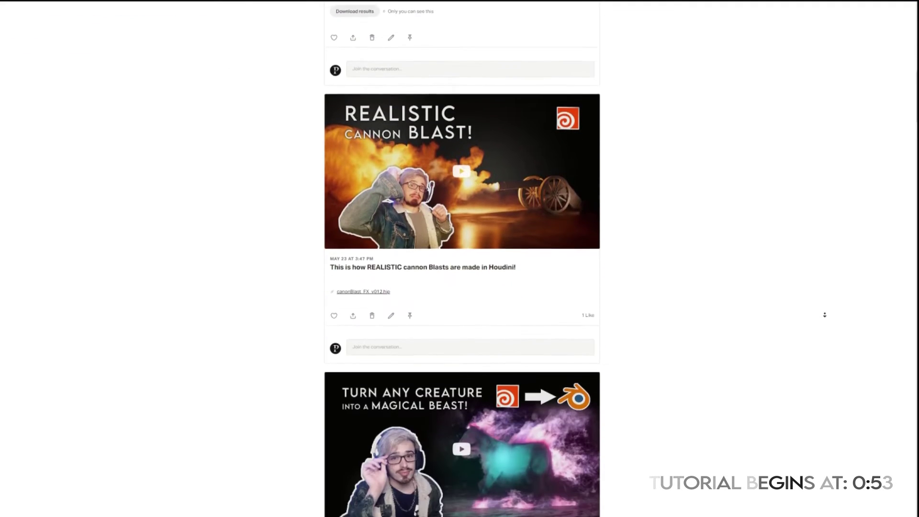
scroll(826, 320, "down", 9)
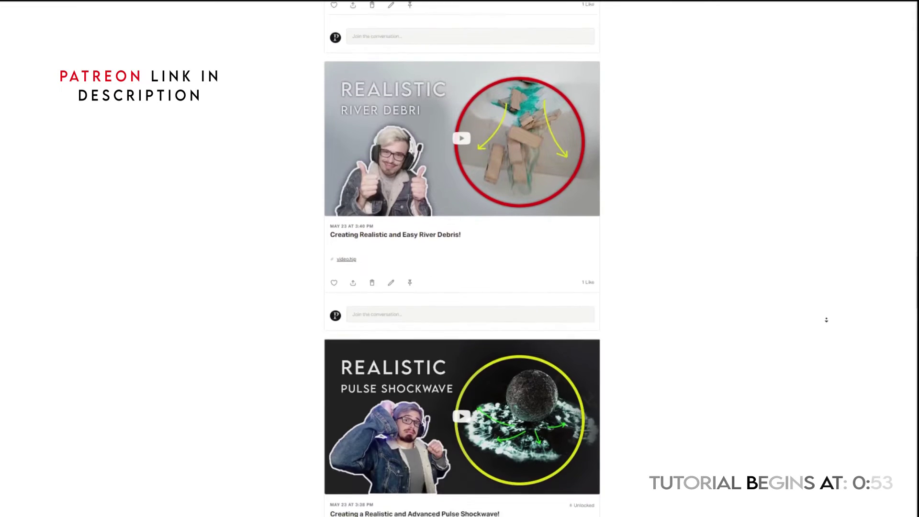
scroll(826, 320, "down", 15)
scroll(825, 319, "down", 15)
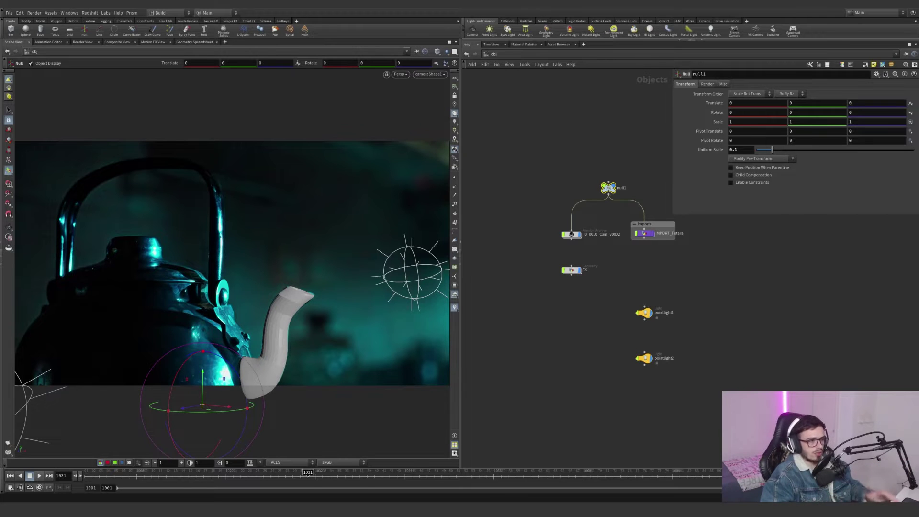
In Houdini, review the camera Alembic archive, the IMPORT_Tetera object and the parent null1 in the object network
middle_click_drag(624, 275, 629, 331)
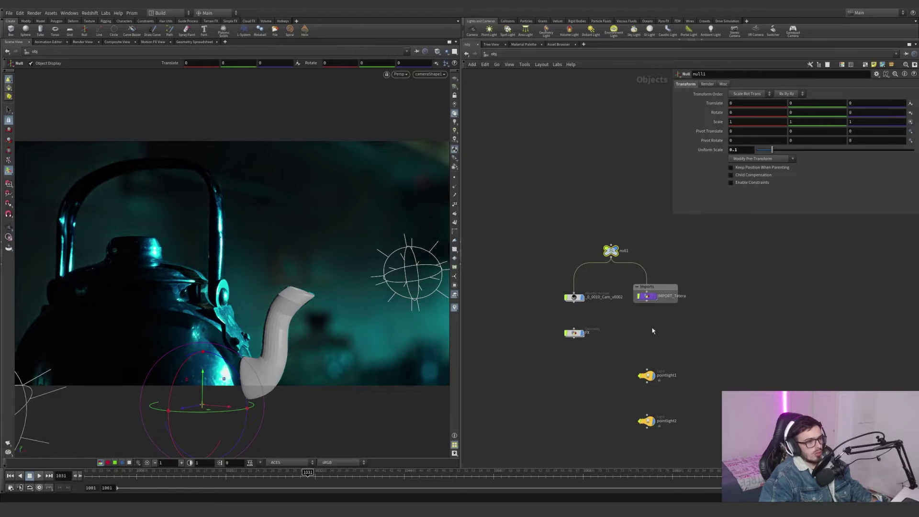
scroll(621, 322, "up", 5)
scroll(626, 322, "down", 3)
left_click(573, 294)
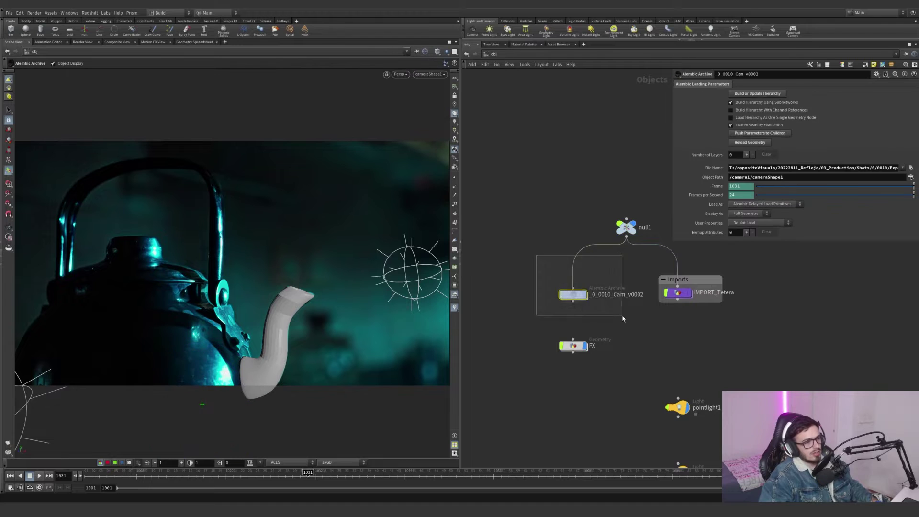
left_click_drag(639, 321, 755, 266)
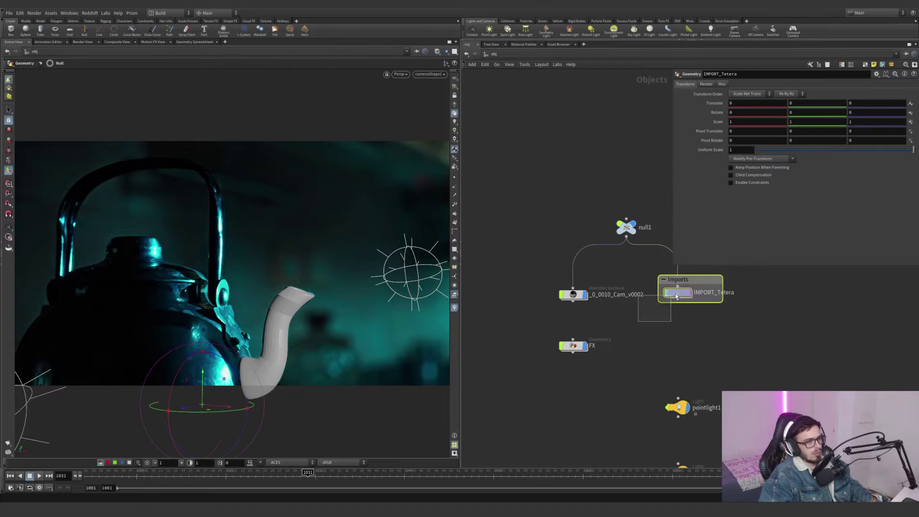
left_click(690, 335)
left_click_drag(625, 252, 645, 207)
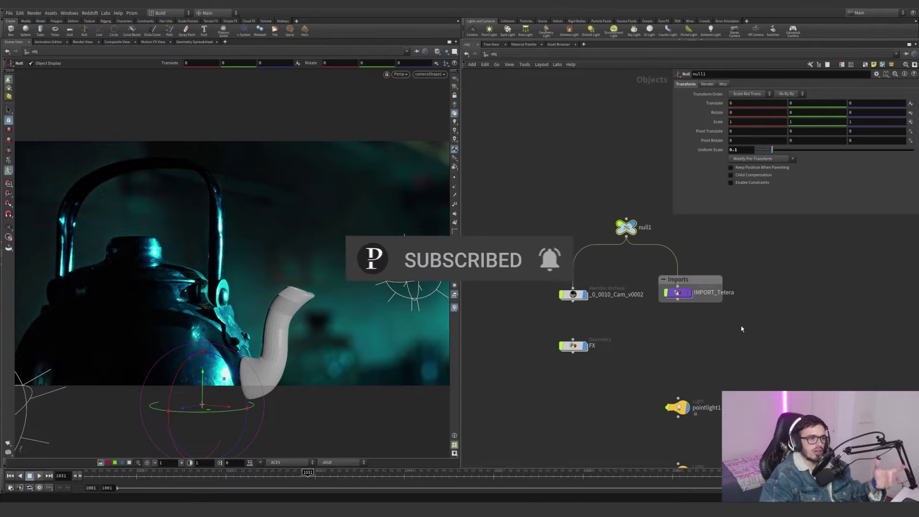
Inspect the Alembic import chain and its subdivide node inside IMPORT_Tetera, and return to the object level
double_click(678, 293)
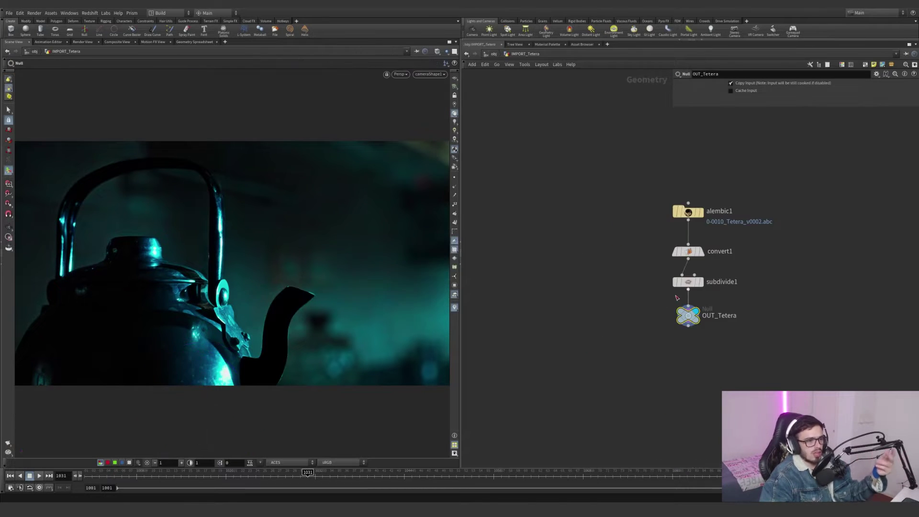
left_click_drag(548, 262, 681, 217)
left_click_drag(651, 255, 660, 320)
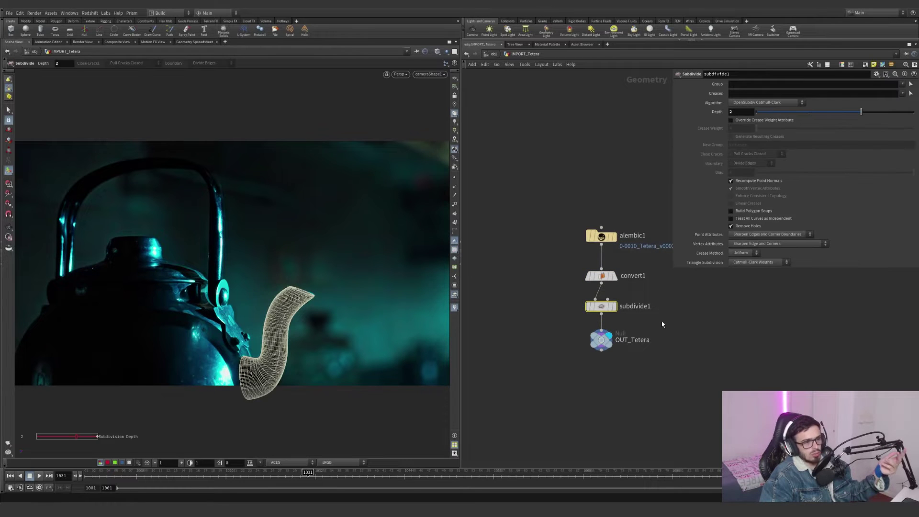
left_click(493, 53)
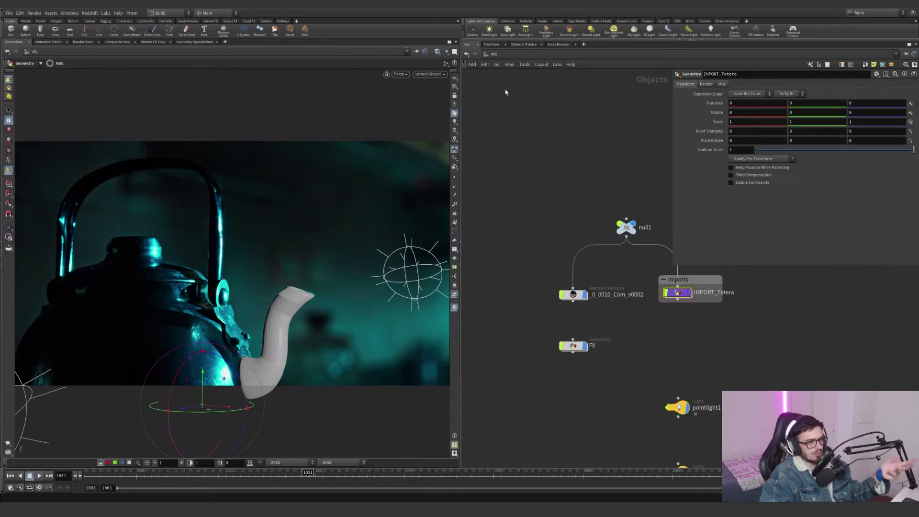
Check the background image path of cameraShape1 inside the camera archive, and return to the object level
double_click(573, 295)
double_click(690, 287)
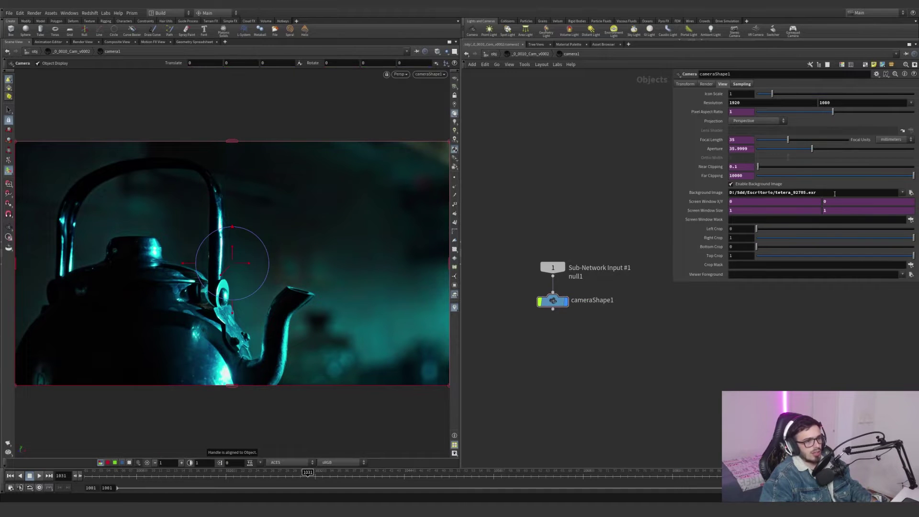
left_click_drag(834, 194, 709, 191)
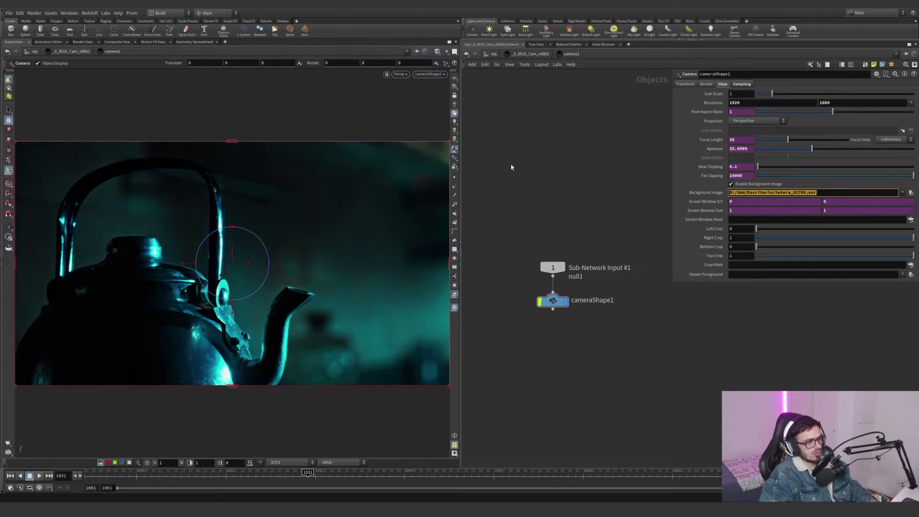
key("u")
key("u")
Open the FX geometry network and review the object merge and the branches that come from it
double_click(554, 305)
scroll(567, 224, "down", 4)
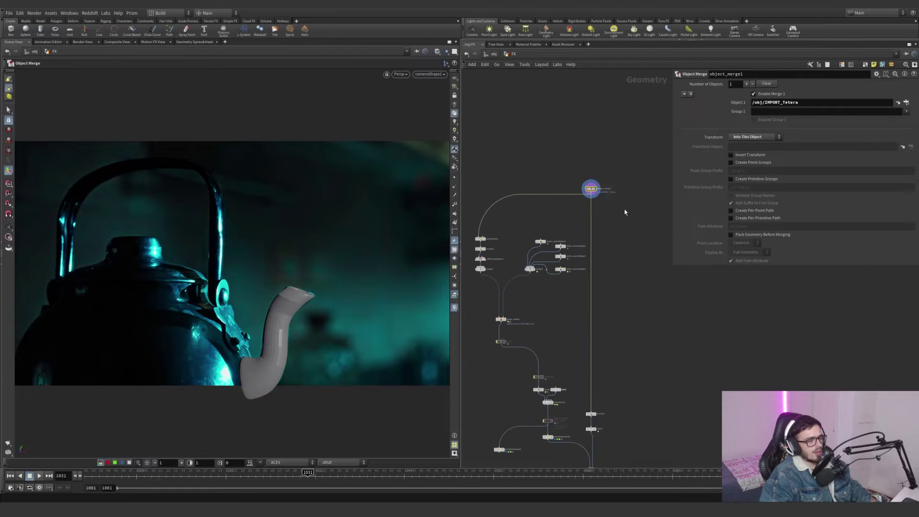
scroll(601, 180, "up", 5)
middle_click_drag(631, 223, 632, 252)
middle_click_drag(550, 262, 572, 213)
middle_click_drag(522, 190, 671, 172)
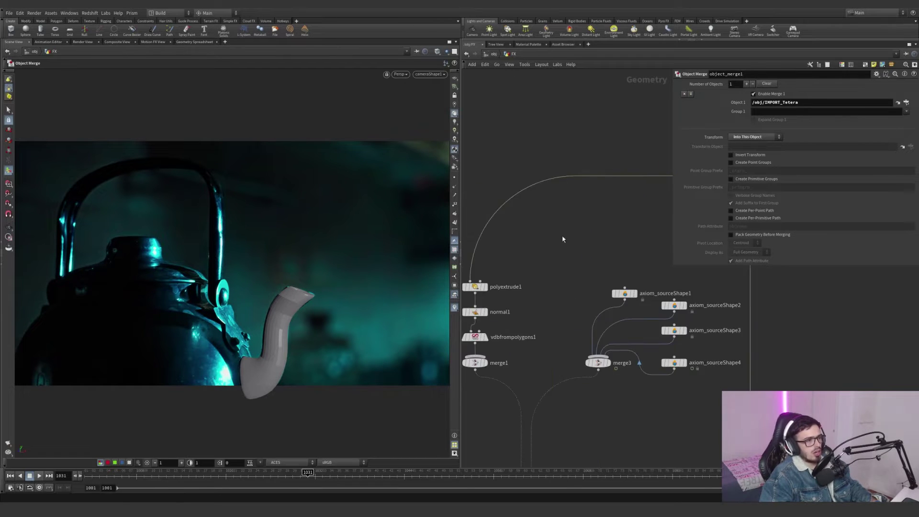
middle_click_drag(555, 253, 603, 222)
Display the polyextrude1 output and inspect the thickened spout and its opening from several angles
left_click(522, 256)
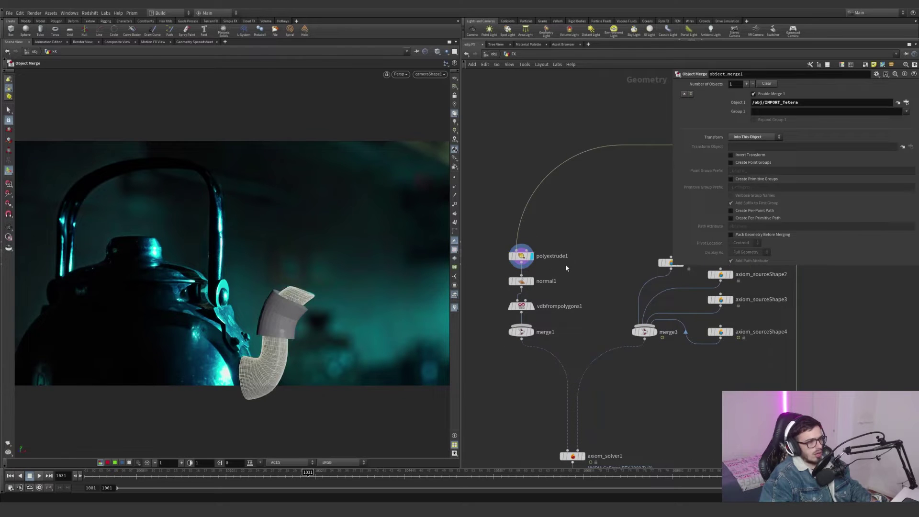
left_click_drag(285, 312, 237, 324, "alt")
right_click_drag(238, 324, 479, 273, "alt")
left_click_drag(313, 277, 300, 315, "alt")
right_click_drag(299, 315, 390, 277, "alt")
left_click_drag(286, 307, 337, 280, "alt")
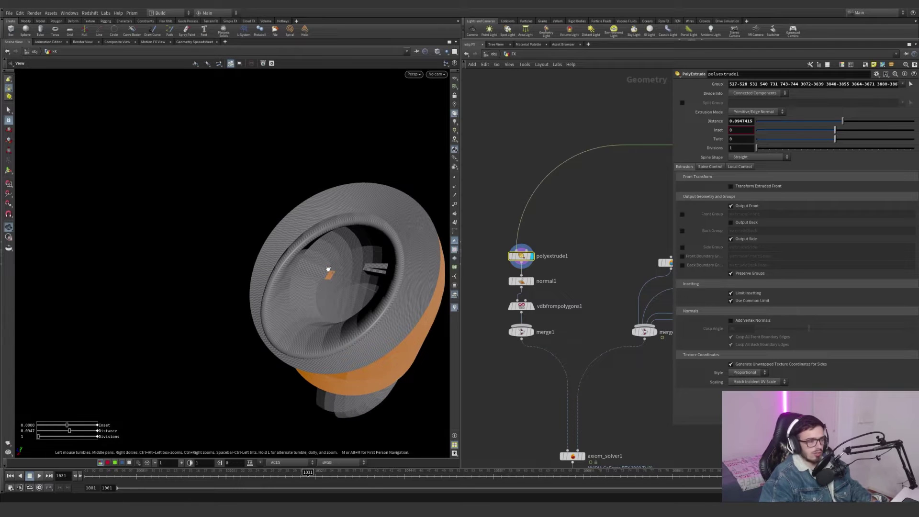
mouse_move(328, 268)
left_mouse_down()
mouse_move(359, 250)
mouse_move(239, 285)
mouse_move(325, 268)
mouse_move(287, 272)
mouse_move(325, 285)
left_mouse_up()
mouse_move(412, 267)
left_mouse_down()
mouse_move(352, 270)
mouse_move(357, 257)
mouse_move(416, 241)
mouse_move(450, 187)
mouse_move(364, 272)
mouse_move(363, 254)
mouse_move(390, 258)
mouse_move(328, 240)
mouse_move(247, 271)
left_mouse_up()
Display the outputs of normal1 and vdbfrompolygons1 to examine the collision VDB of the spout
scroll(356, 256, "up", 3)
left_click(532, 281)
left_click(535, 308)
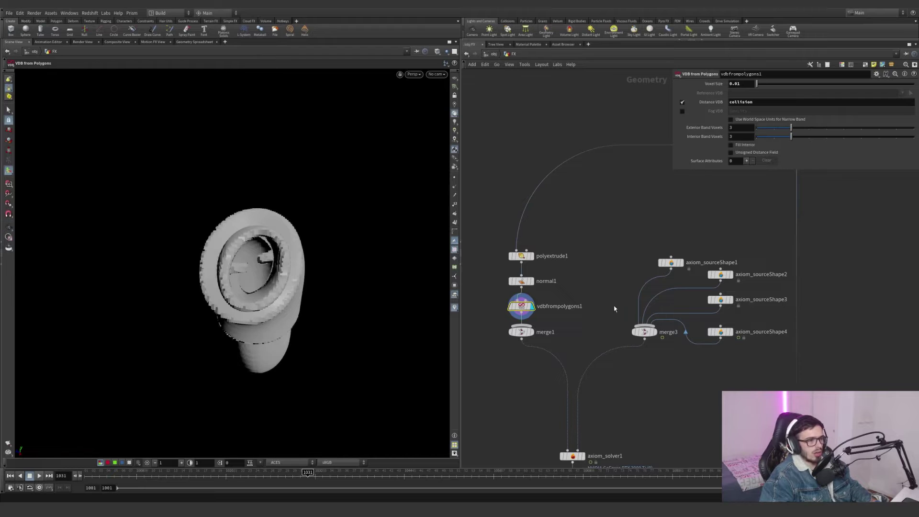
Display the axiom_solver1 output and examine the solver's main settings
scroll(607, 312, "down", 3)
scroll(574, 354, "down", 2)
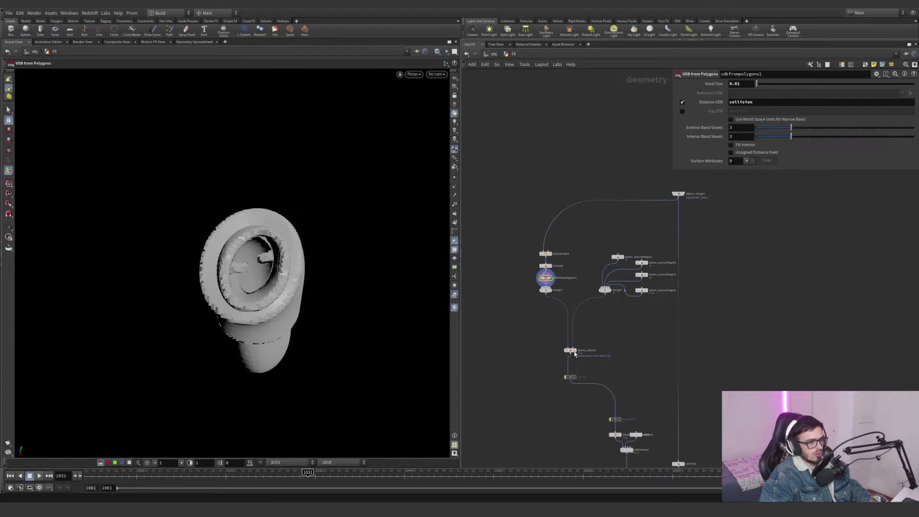
left_click(574, 351)
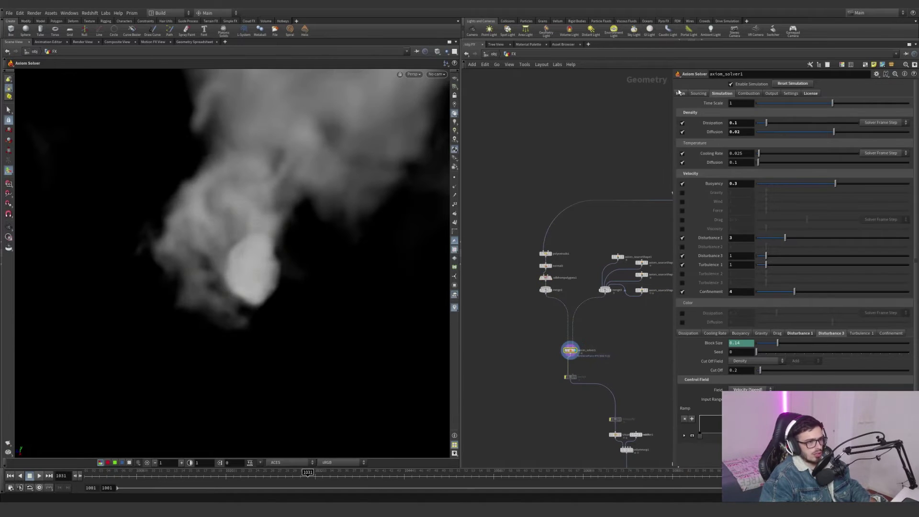
left_click(679, 93)
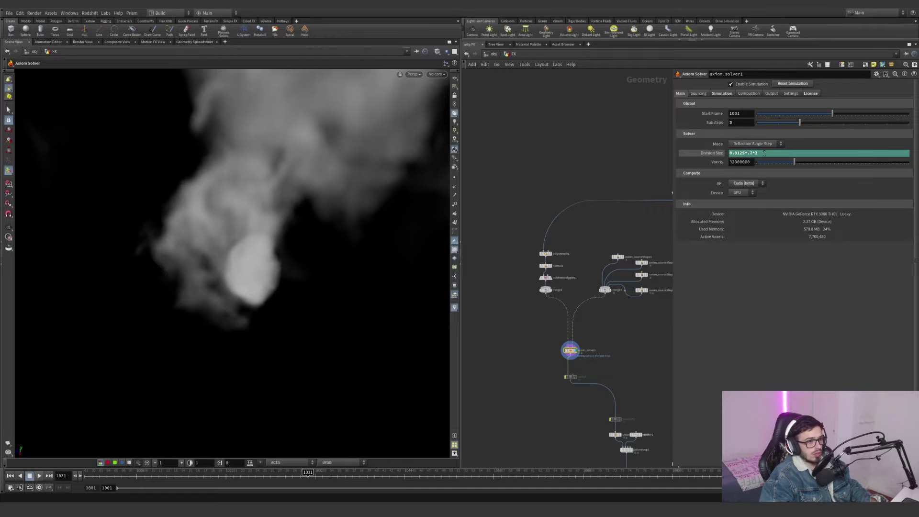
Rewind to frame 1001, look through cameraShape1 and play the steam simulation over the kettle image
left_click_drag(104, 472, 75, 470)
left_click(436, 75)
left_click(438, 108)
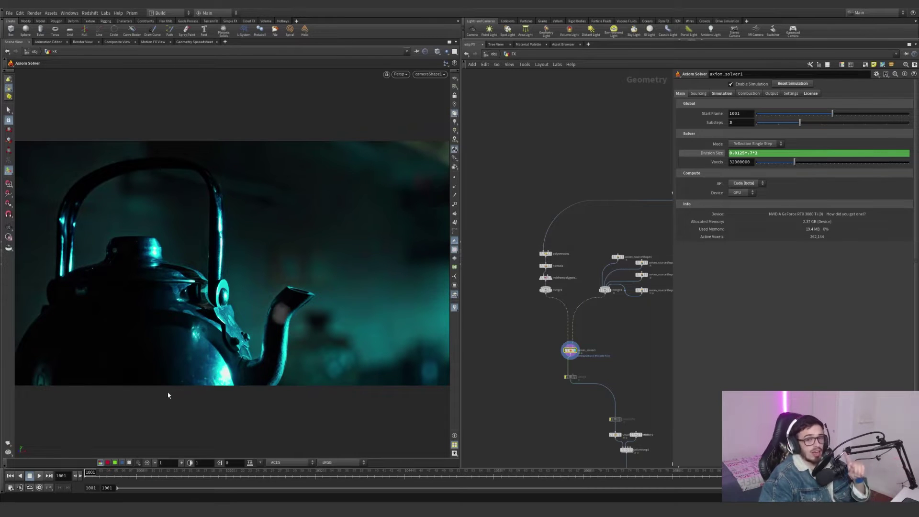
left_click(40, 476)
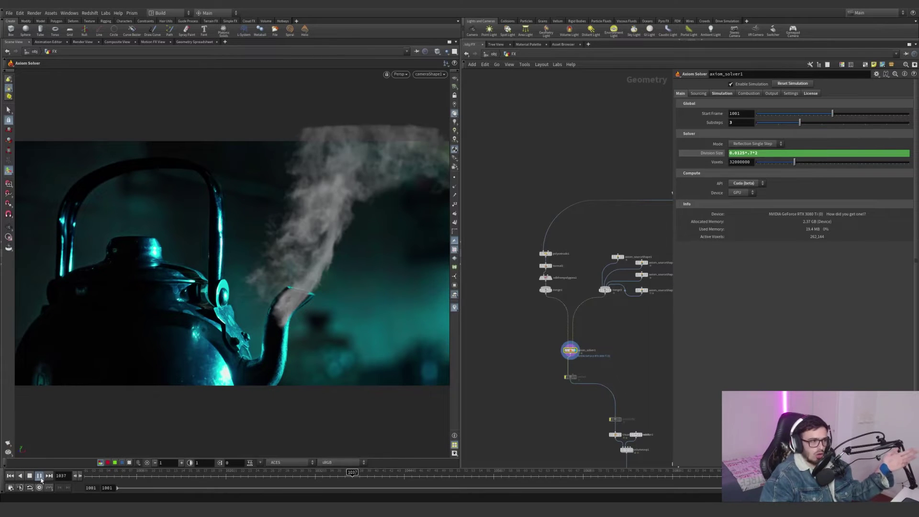
left_click(41, 480)
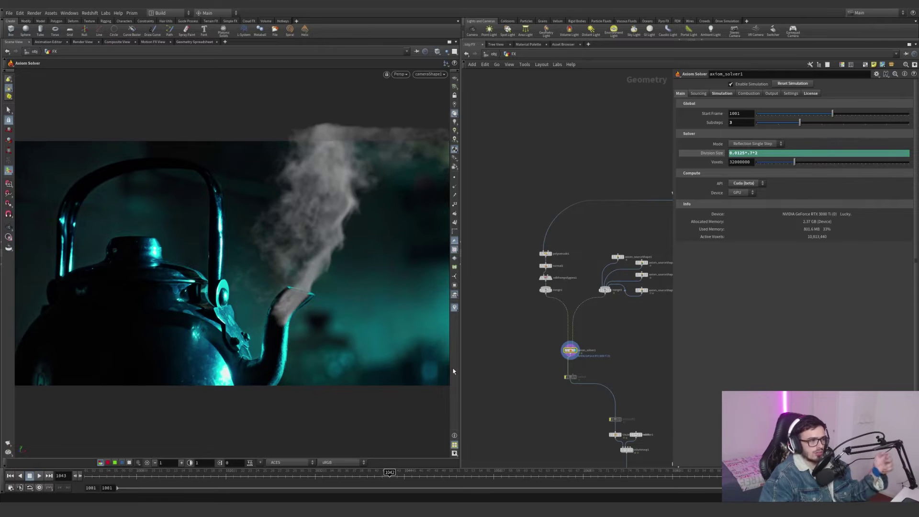
Enable and display the cache node below the Axiom solver, and rewind the timeline to frame 1001
type("cac")
left_click(576, 381)
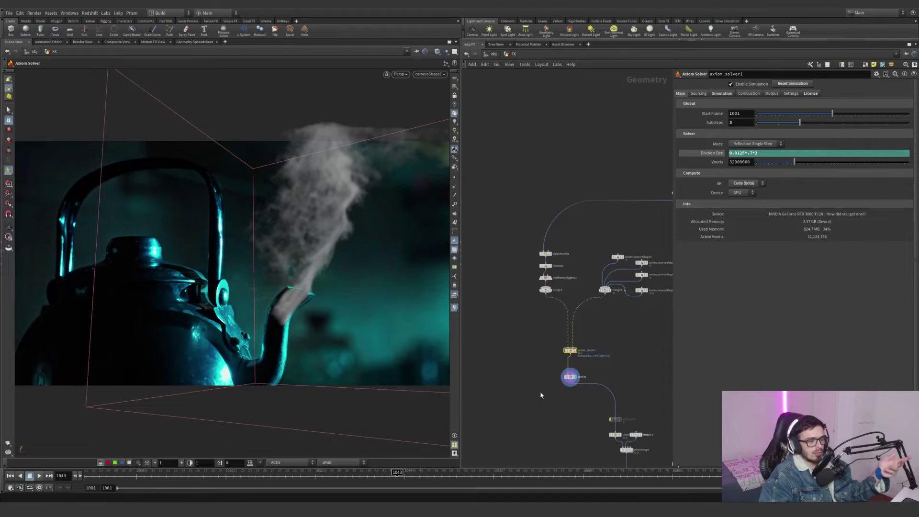
left_click_drag(45, 474, 40, 474)
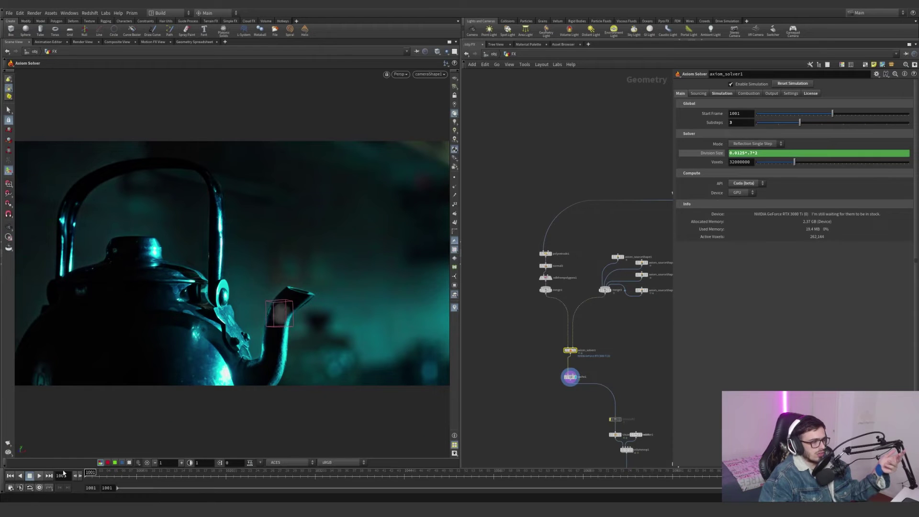
Select the cache1 node, play the simulation to cache its frames, and scrub the cached steam to frame 1026
scroll(568, 380, "up", 5)
left_click_drag(629, 357, 533, 403)
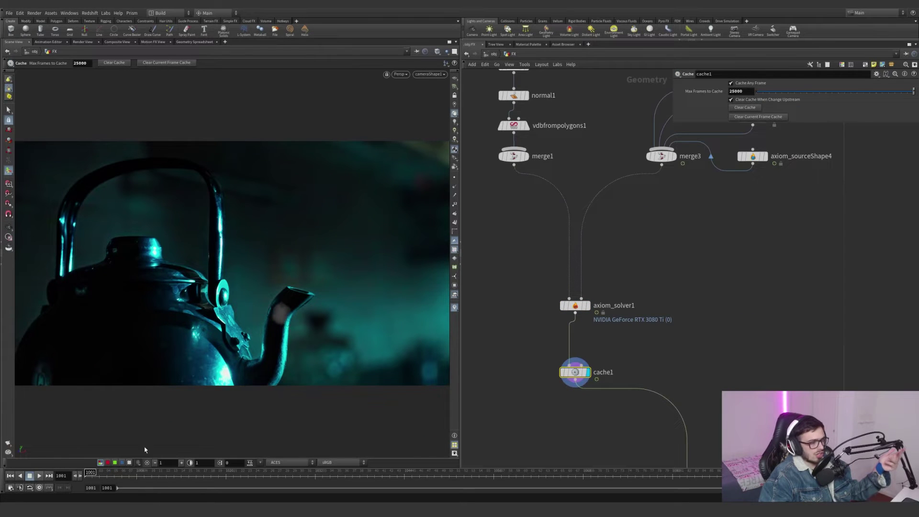
left_click(39, 476)
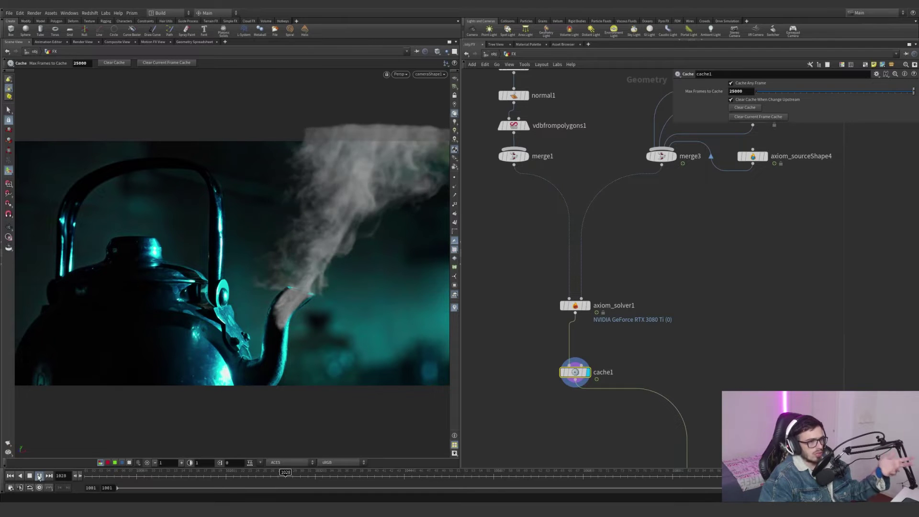
left_click_drag(237, 477, 271, 479)
Select the vdbfrompolygons1 node and examine its settings and how its collision branch feeds axiom_solver1
scroll(703, 347, "up", 2)
scroll(636, 333, "down", 6)
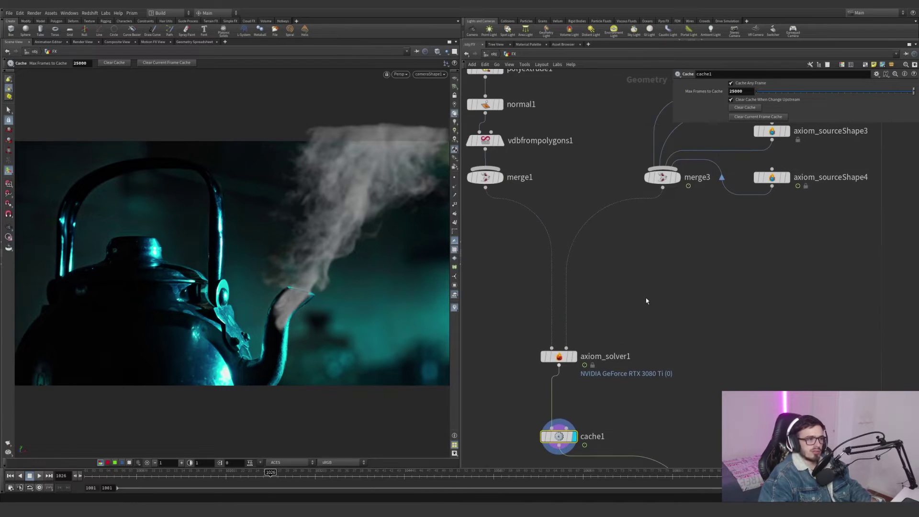
scroll(612, 341, "up", 2)
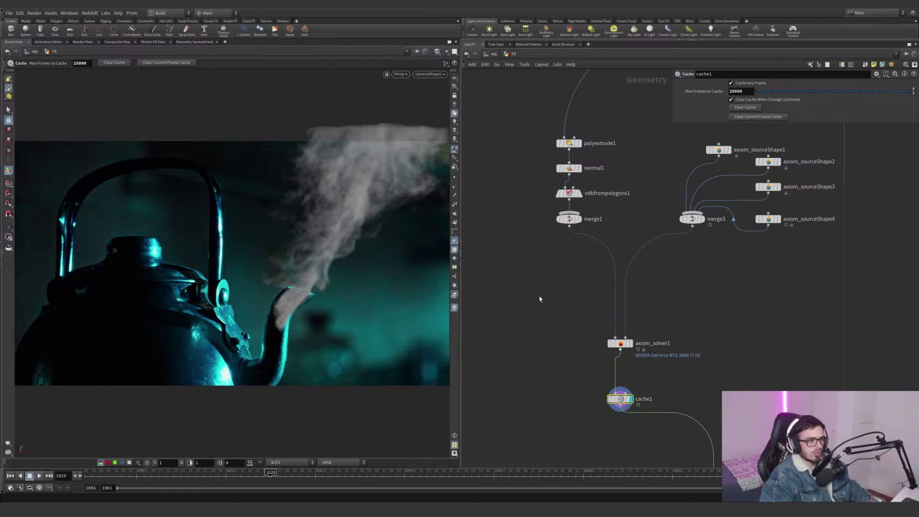
left_click_drag(540, 294, 520, 213)
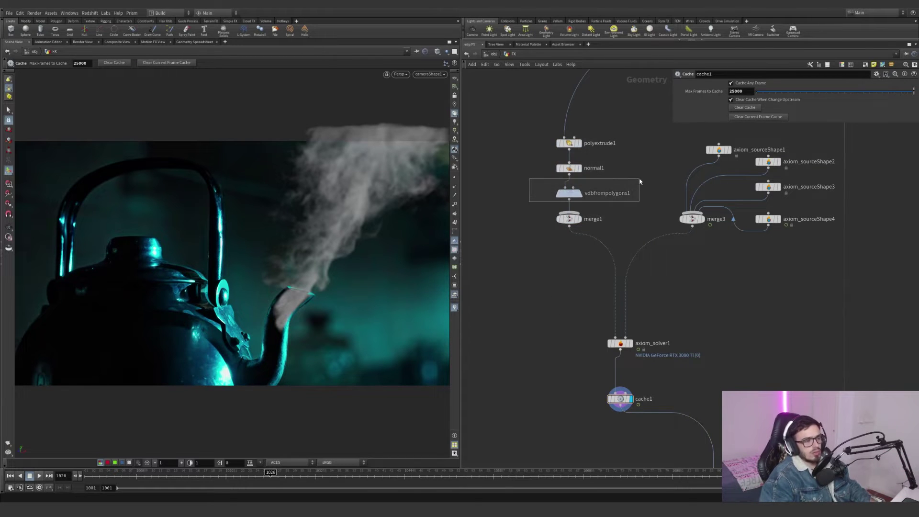
mouse_move(640, 180)
left_mouse_down()
mouse_move(530, 207)
mouse_move(630, 179)
left_mouse_up()
left_click(654, 178)
scroll(658, 194, "up", 2)
middle_click_drag(658, 194, 616, 229)
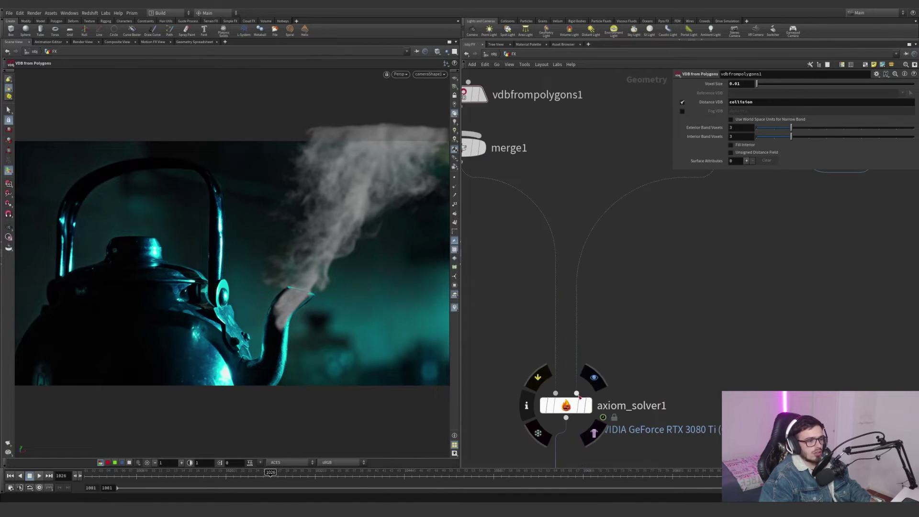
Disconnect axiom_sourceShape2, axiom_sourceShape3 and axiom_sourceShape4 from merge3, and rewind the timeline to frame 1001
scroll(622, 330, "down", 2)
left_click_drag(737, 335, 638, 200)
mouse_move(674, 367)
left_mouse_down()
mouse_move(679, 355)
mouse_move(771, 355)
left_mouse_up()
left_click(659, 322)
key("y")
left_click_drag(655, 311, 658, 264)
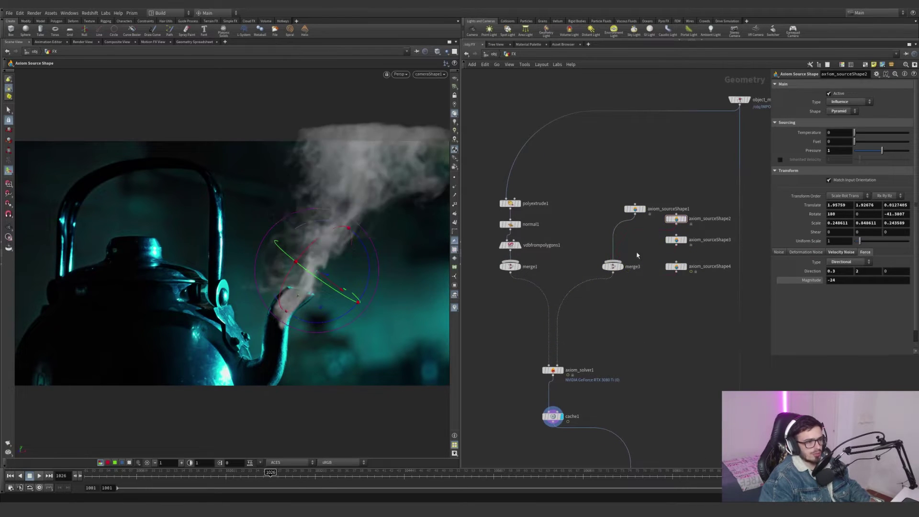
left_click_drag(144, 473, 88, 473)
Place the axiom_sourceShape1 node directly above merge3, and try raising its source sphere, undoing that move
left_click_drag(640, 214, 618, 206)
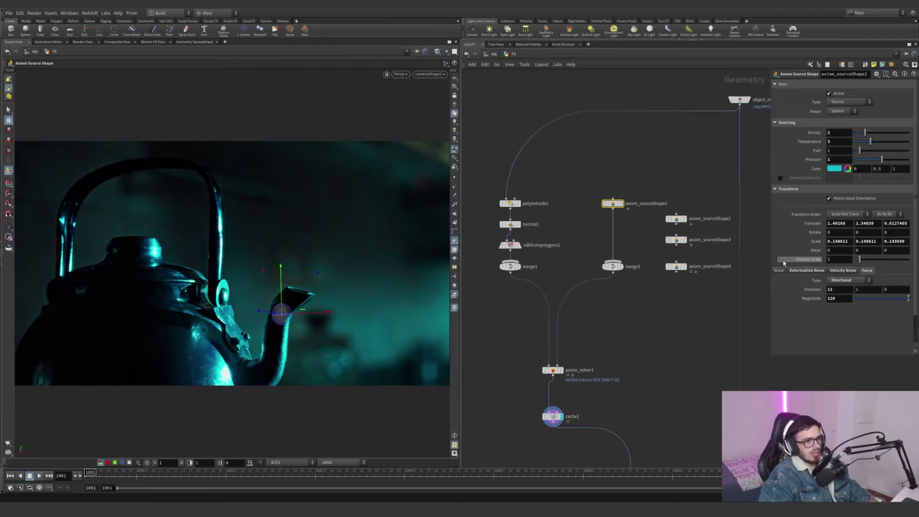
left_click_drag(767, 243, 693, 241)
left_click_drag(281, 281, 288, 239)
key("ctrl+z")
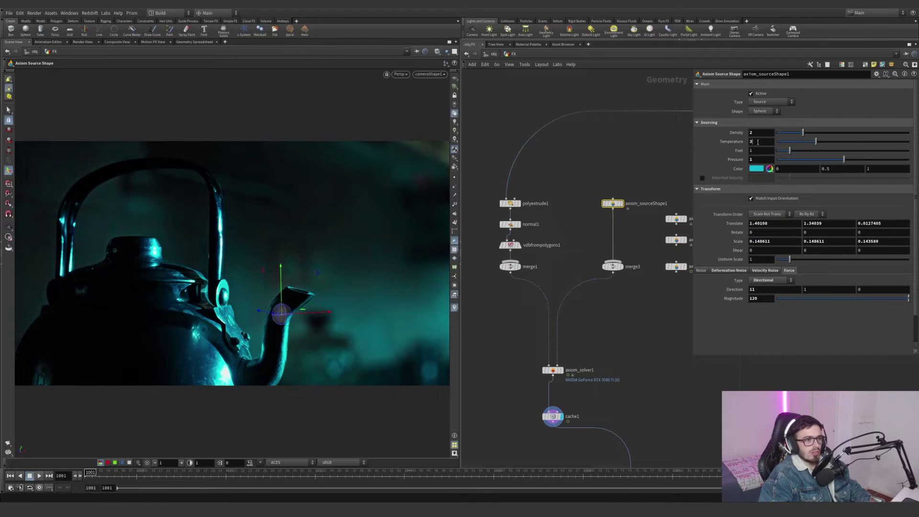
Examine the sourcing, deformation noise, velocity noise and force settings of axiom_sourceShape1, keeping the force type Directional
key("shift+Tab")
left_click(729, 270)
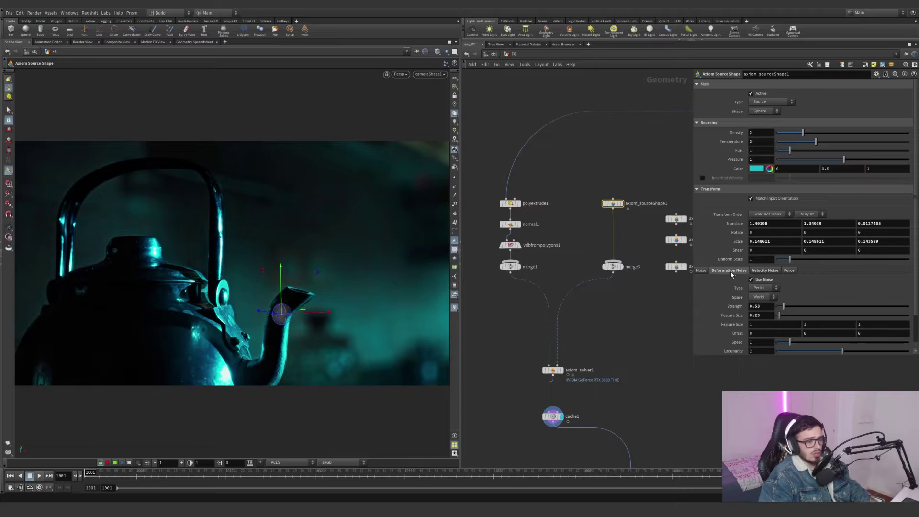
scroll(734, 295, "down", 1)
scroll(734, 295, "down", 1)
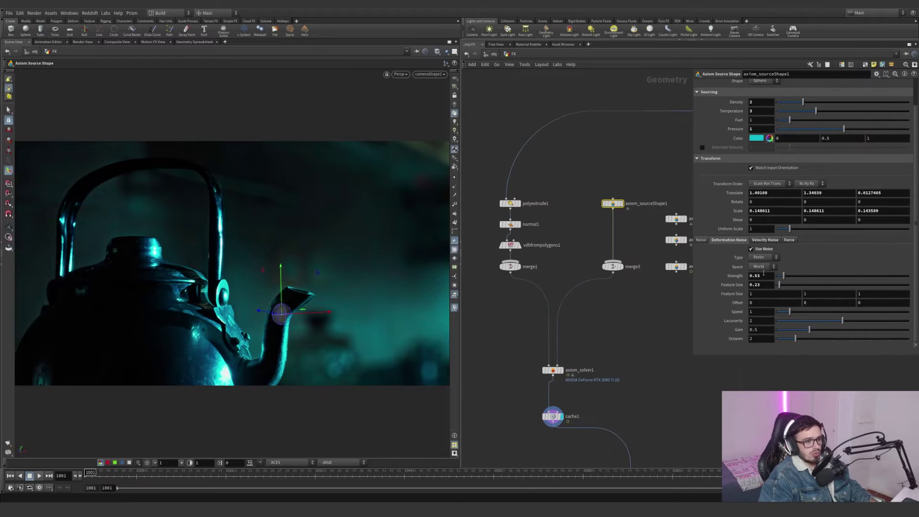
left_click(764, 241)
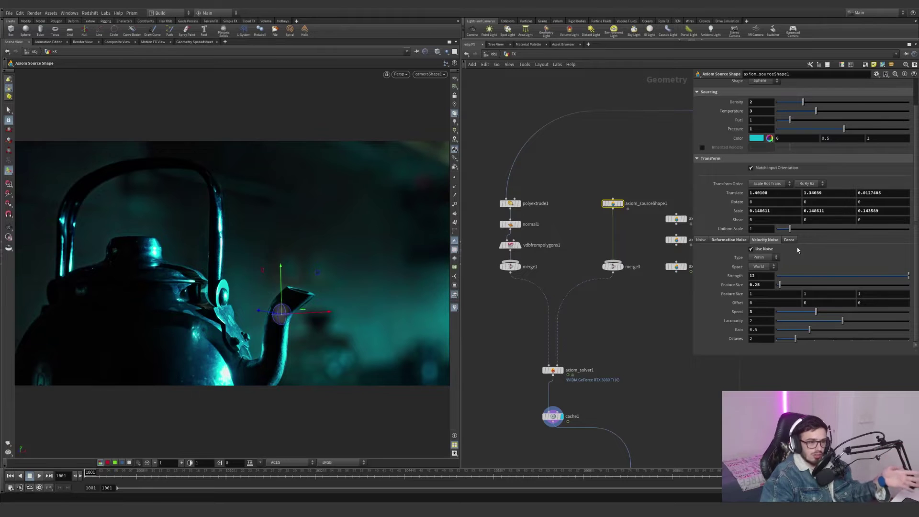
left_click(788, 241)
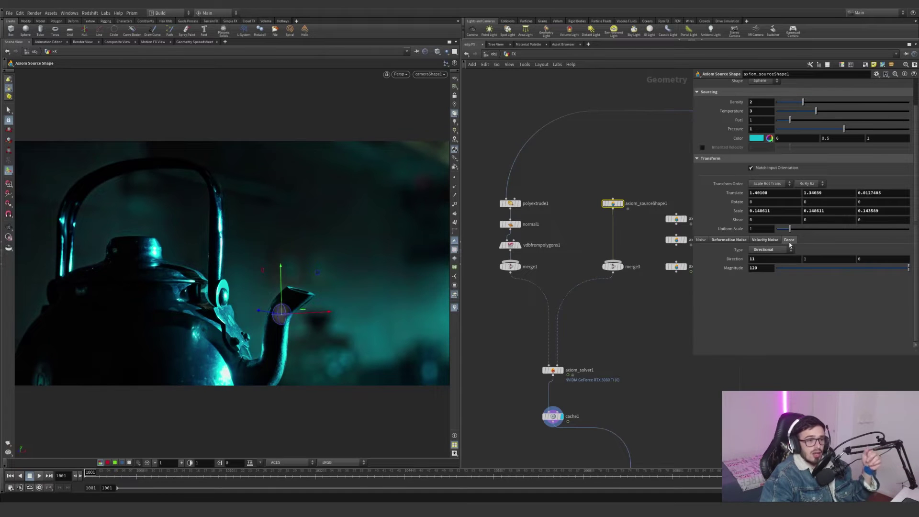
left_click(772, 249)
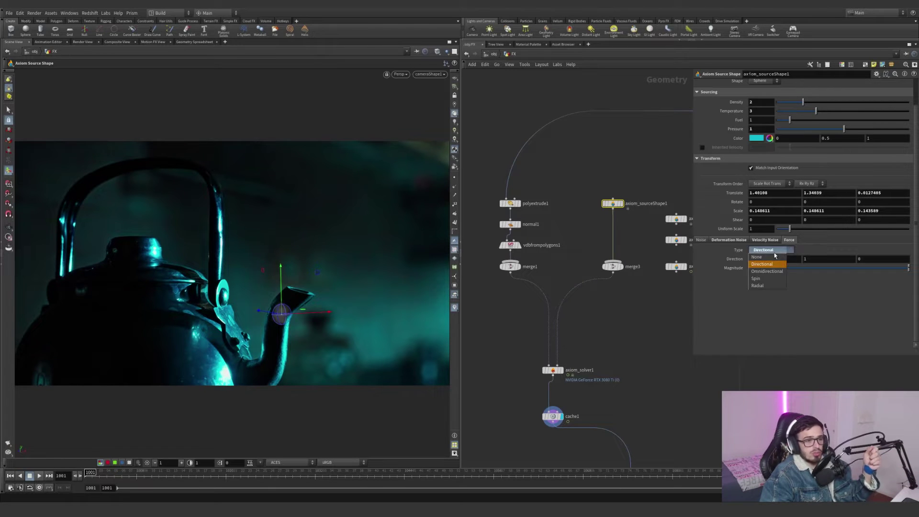
left_click(770, 265)
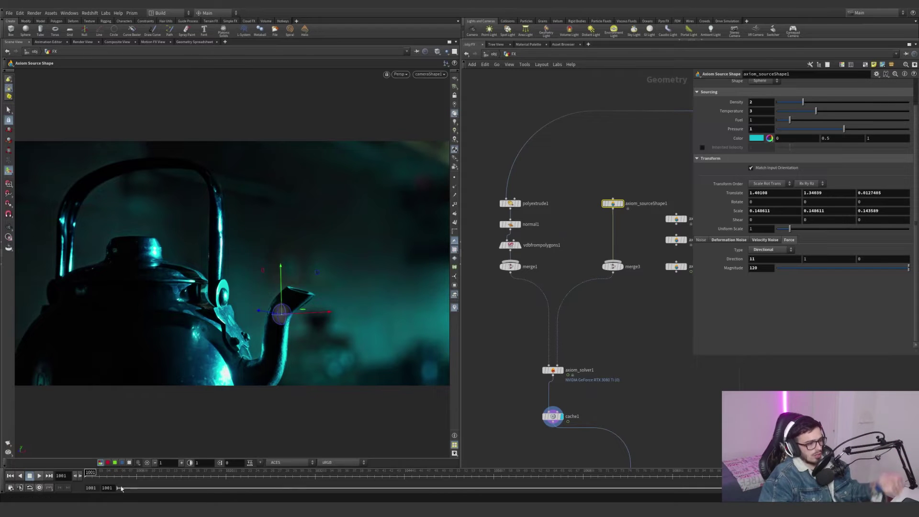
Open the simulation settings of axiom_solver1 and capture them with Snipping Tool as a reference
left_click(553, 370)
left_click(742, 93)
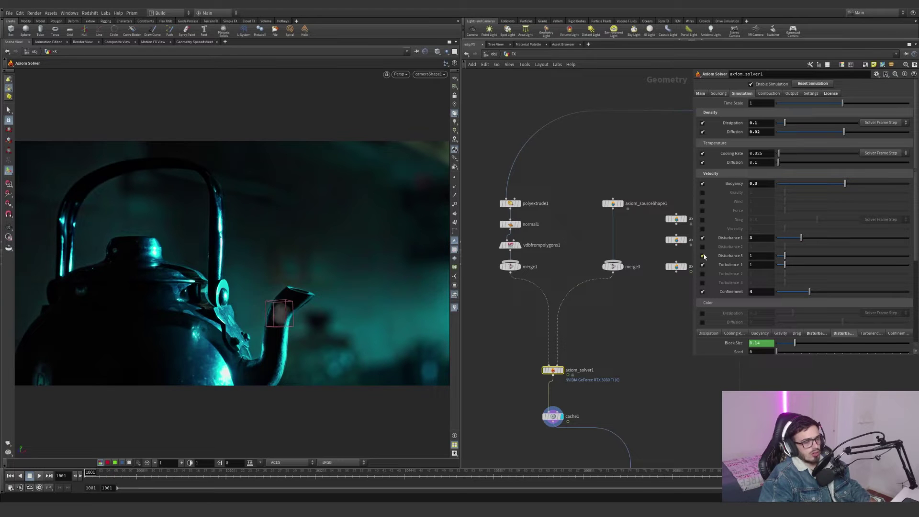
left_click(702, 238)
left_click(702, 238)
key("alt+Tab")
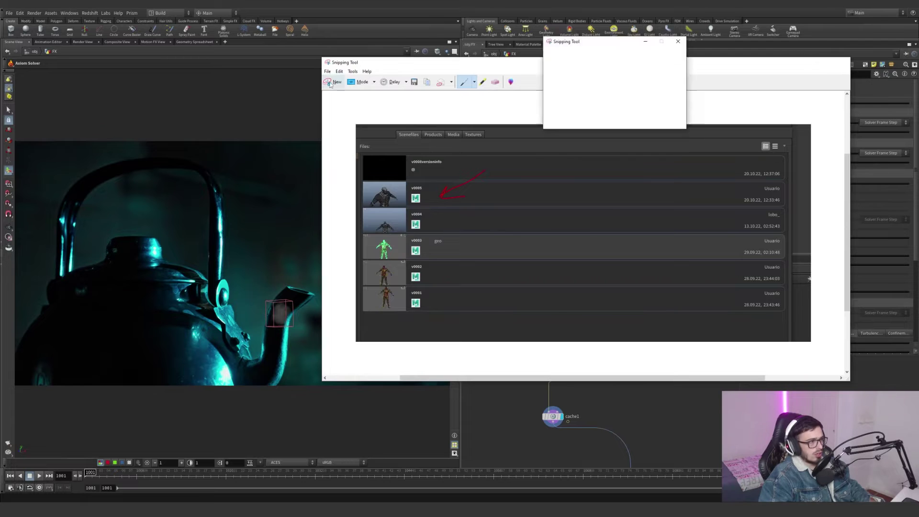
key("ctrl+n")
left_click_drag(676, 363, 898, 65)
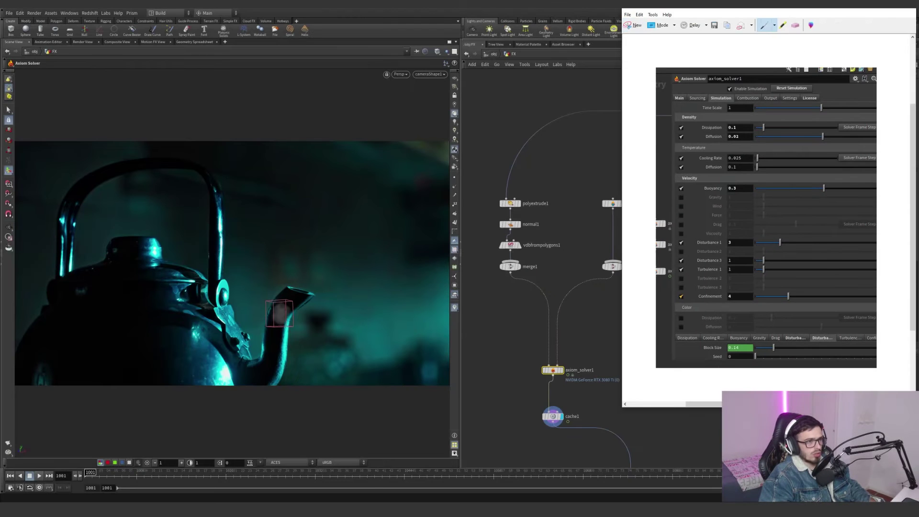
key("alt+Tab")
Disable Disturbance 1, Disturbance 3, Turbulence 1 and Confinement in axiom_solver1, and play the simulation to frame 1079
left_click(702, 237)
left_click(702, 255)
left_click(702, 265)
left_click(701, 292)
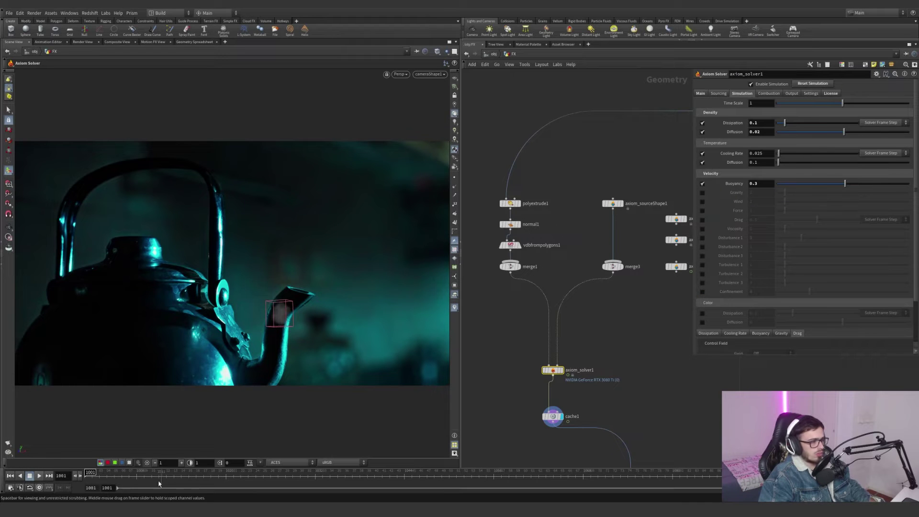
left_click(40, 475)
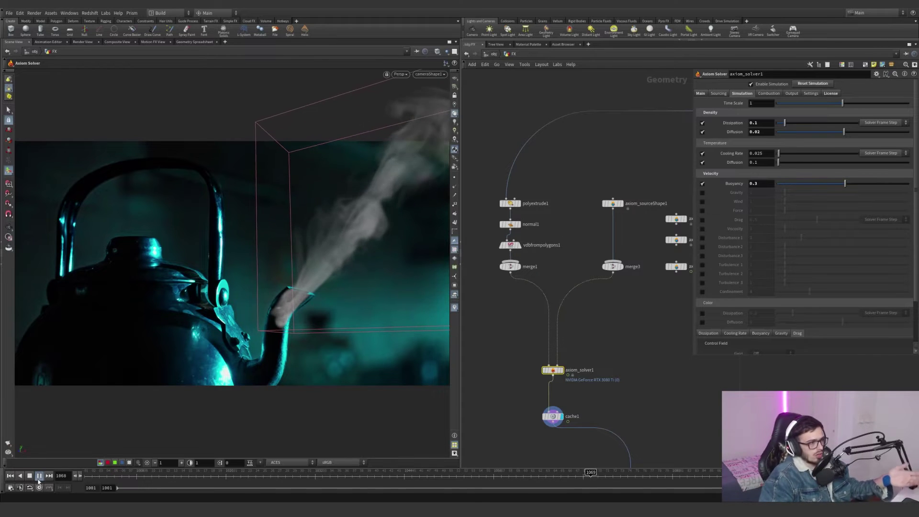
left_click(39, 476)
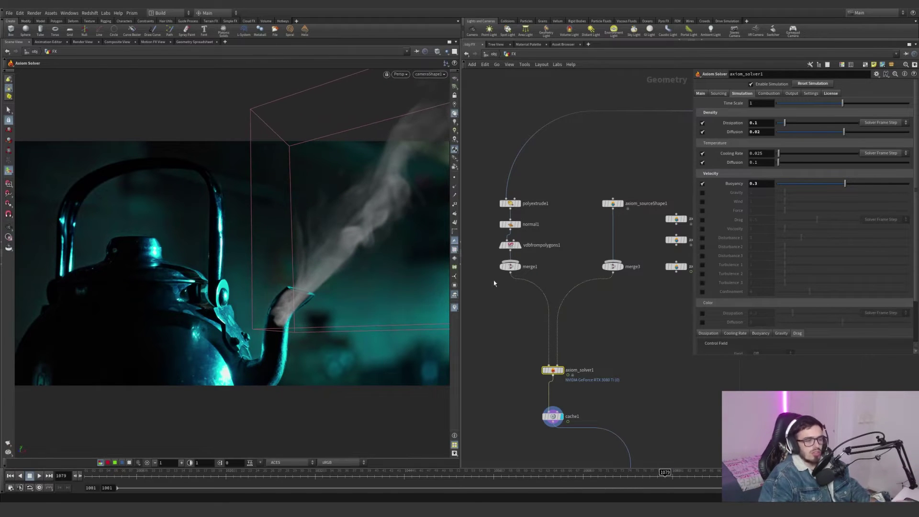
Select the axiom_sourceShape2 pyramid influence node and connect its output to merge3
middle_click_drag(608, 332, 575, 350)
left_click(644, 236)
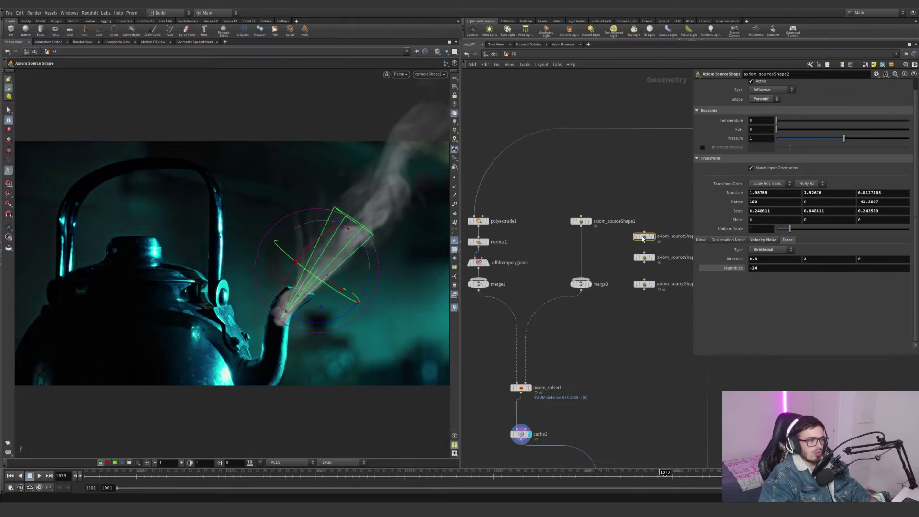
left_click(644, 241)
left_click(597, 276)
Examine the force direction, velocity noise and pressure settings of axiom_sourceShape2
scroll(716, 137, "up", 1)
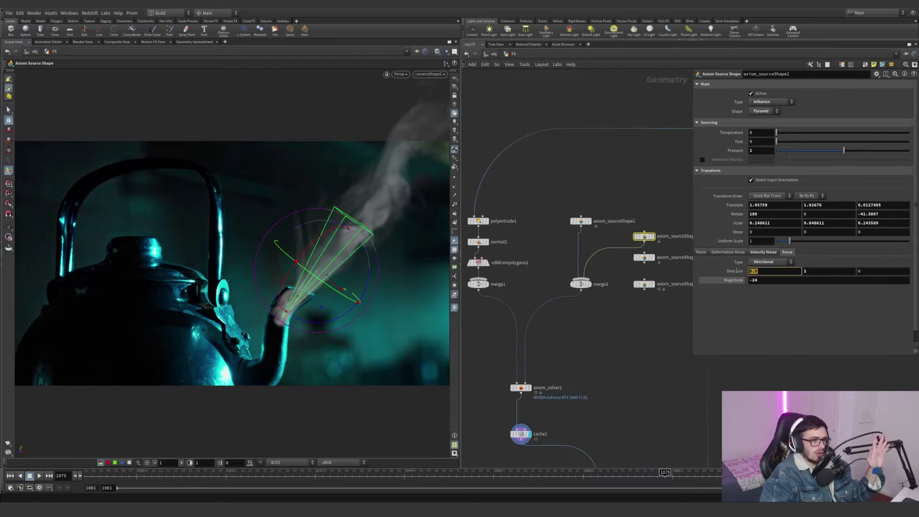
left_click(820, 271)
left_click(781, 271)
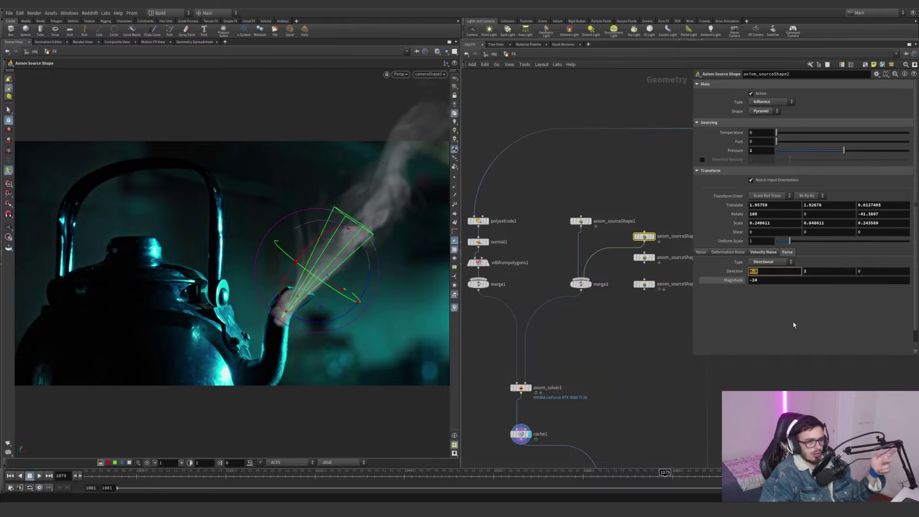
left_click(765, 253)
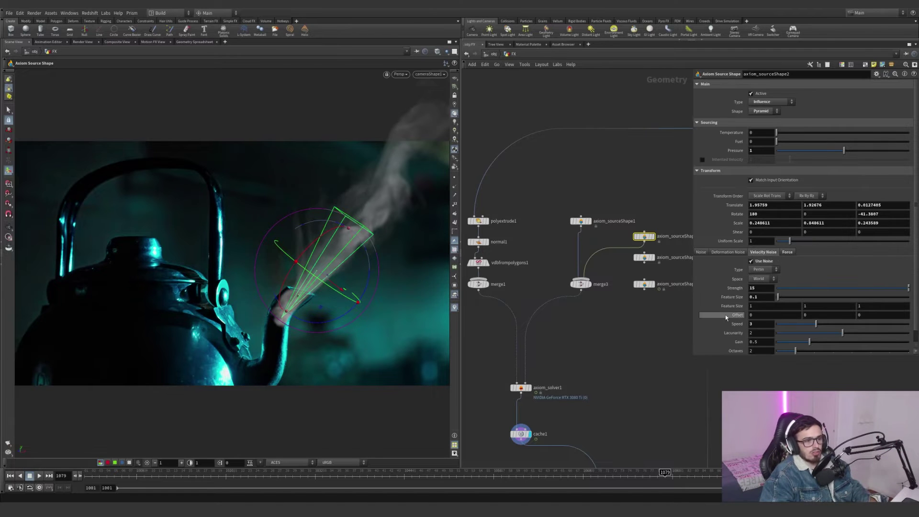
scroll(718, 319, "down", 1)
scroll(723, 203, "up", 1)
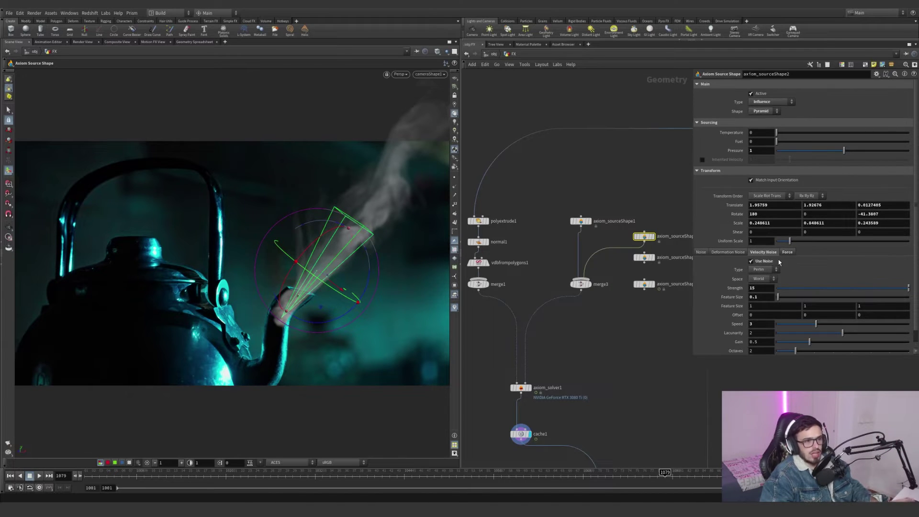
left_click(761, 150)
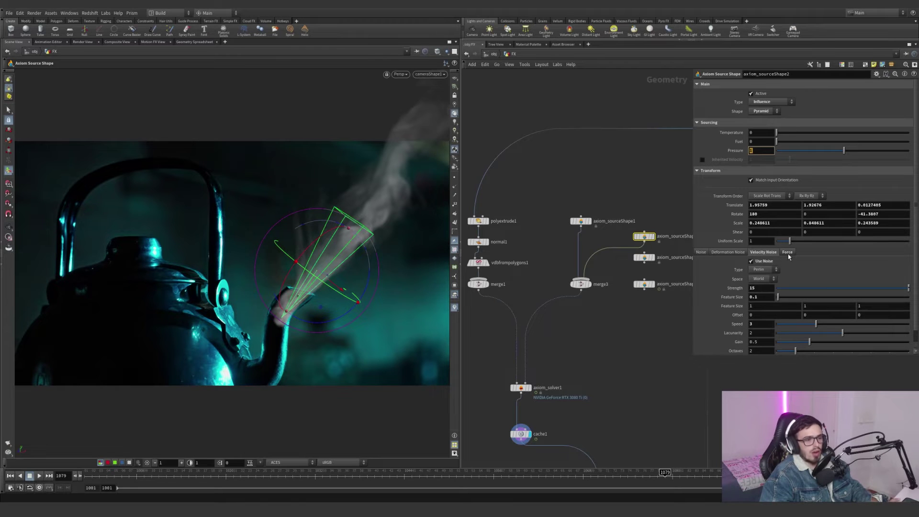
left_click(788, 252)
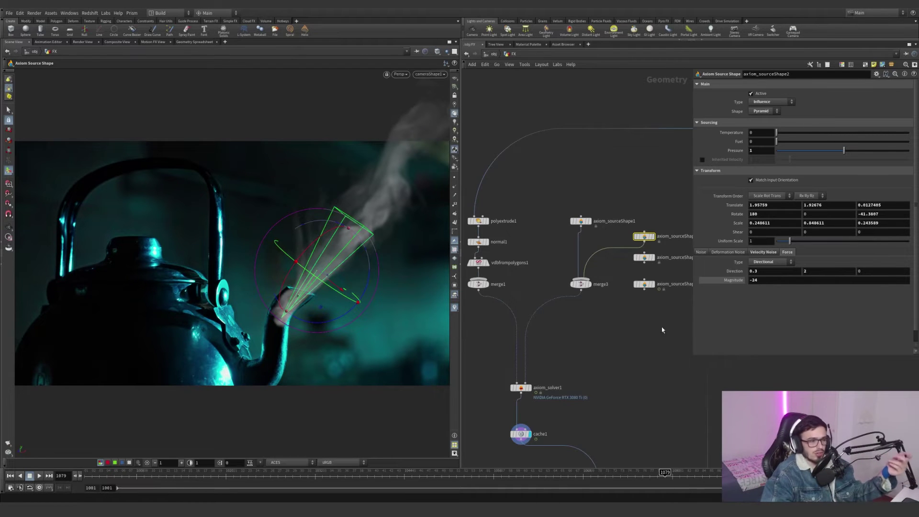
Replay the simulation from frame 1001 to 1063, inspect the steam in a free view, and return to cameraShape1
left_click(87, 473)
left_click(39, 475)
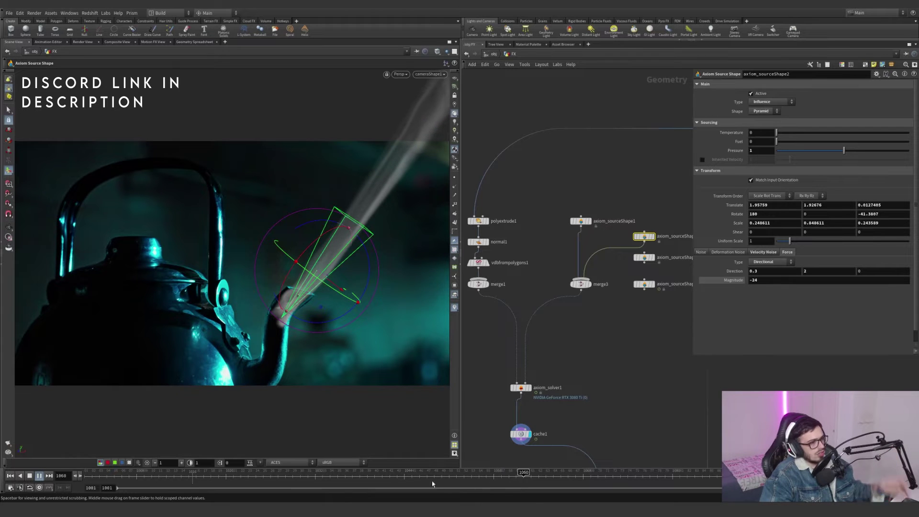
left_click(545, 475)
right_click_drag(389, 203, 140, 329, "alt")
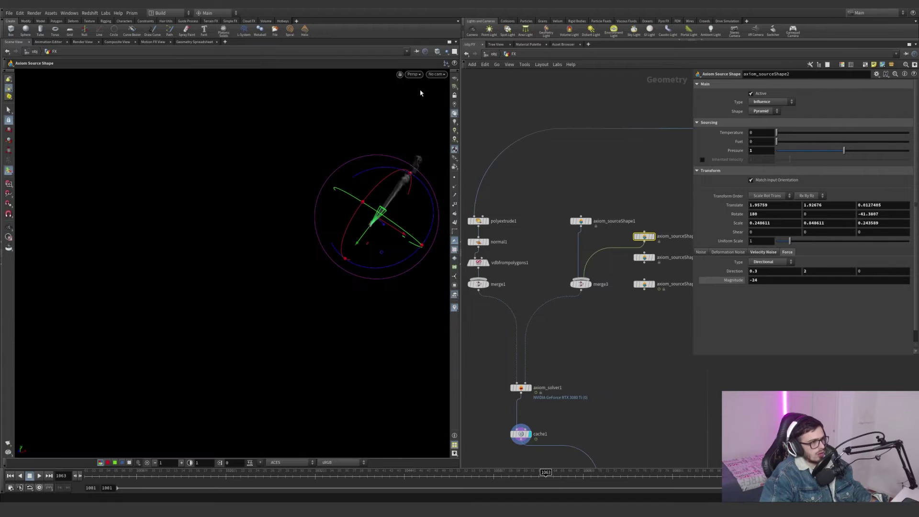
left_click(432, 76)
left_click(432, 109)
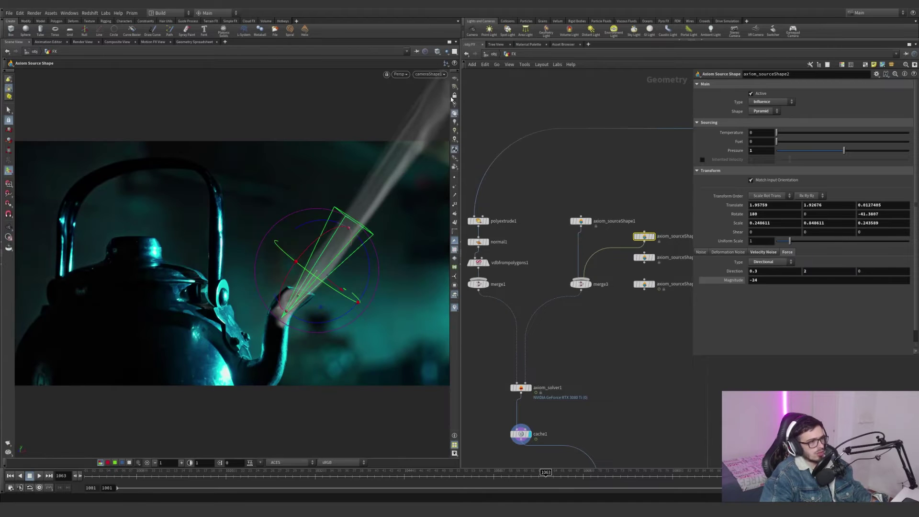
Connect axiom_sourceShape4 to merge3 and move its node farther away from merge3
left_click(643, 283)
left_click(644, 289)
left_click(581, 280)
left_click_drag(644, 283, 668, 283)
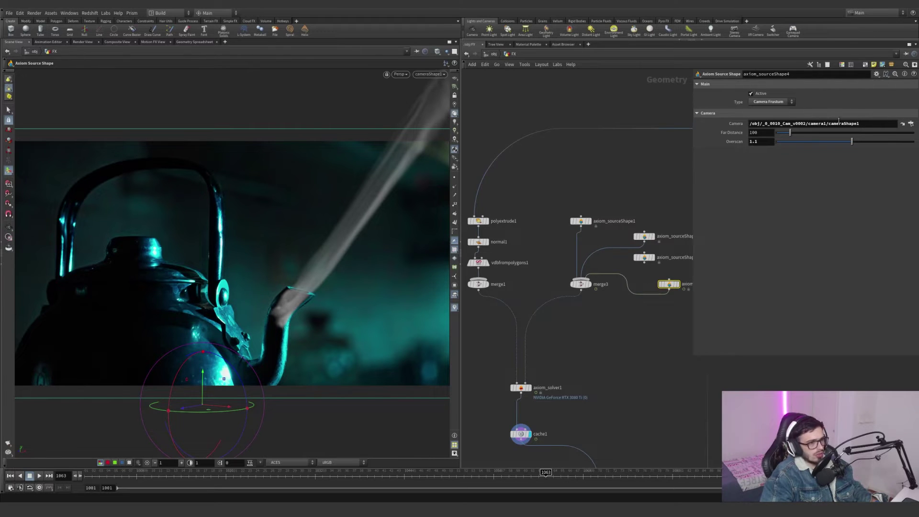
Examine the camera path and overscan of axiom_sourceShape4, inspect its frustum in a free view, and return to cameraShape1
left_click_drag(860, 123, 845, 123)
left_click_drag(759, 142, 747, 142)
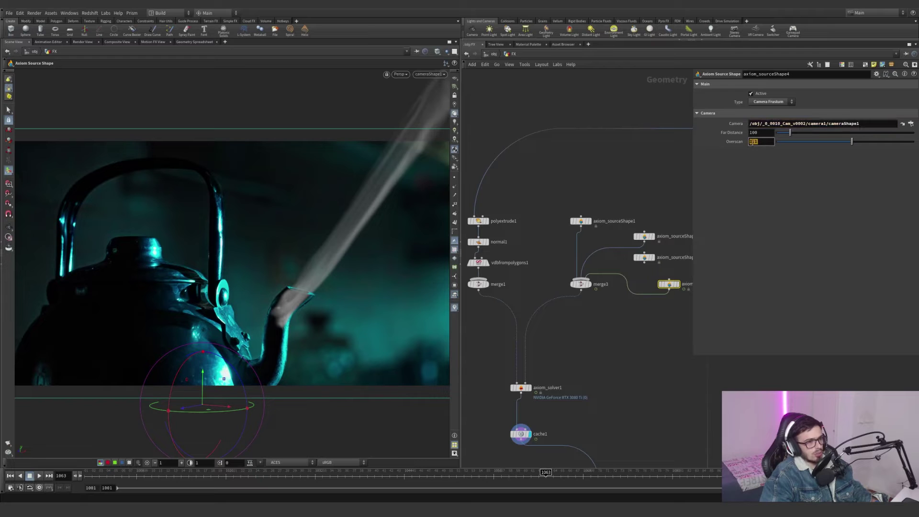
left_click(342, 170)
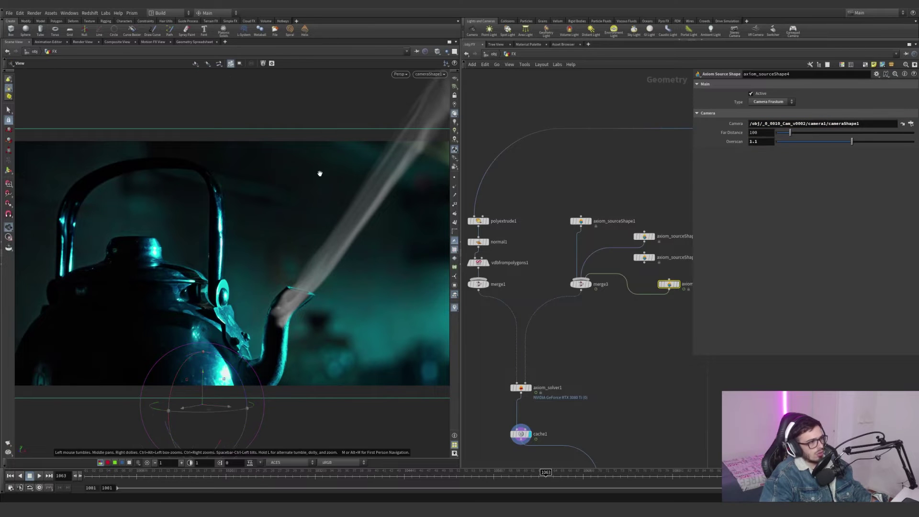
left_click_drag(320, 172, 298, 203, "alt")
right_click_drag(299, 203, 152, 270, "alt")
left_click_drag(152, 271, 274, 246, "alt")
middle_click_drag(275, 246, 302, 277, "alt")
left_click(437, 75)
left_click(448, 93)
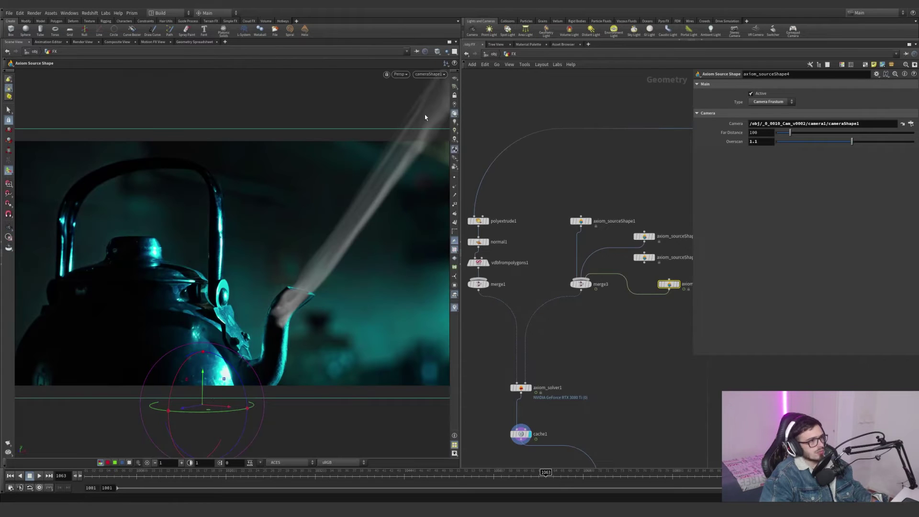
Play the steam simulation from frame 1001 with the camera frustum limit connected, and rewind to frame 1001
left_click(87, 474)
left_click(40, 475)
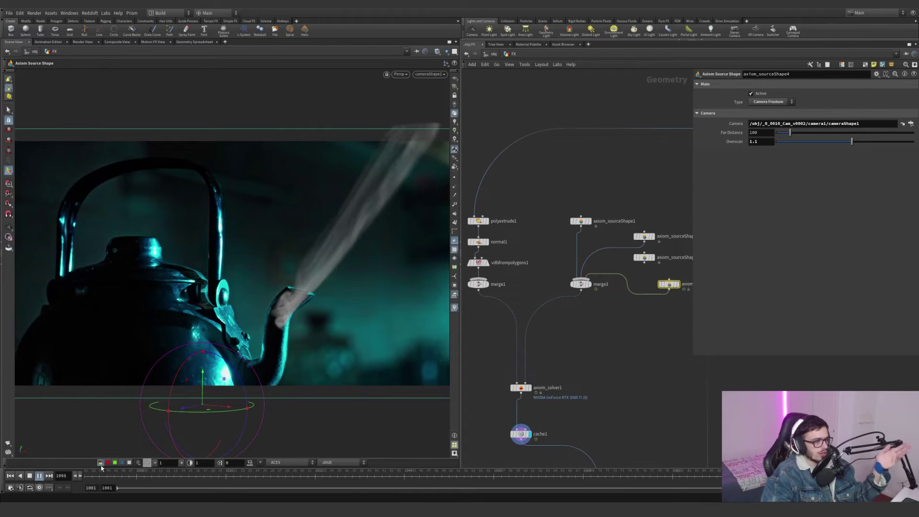
left_click(82, 474)
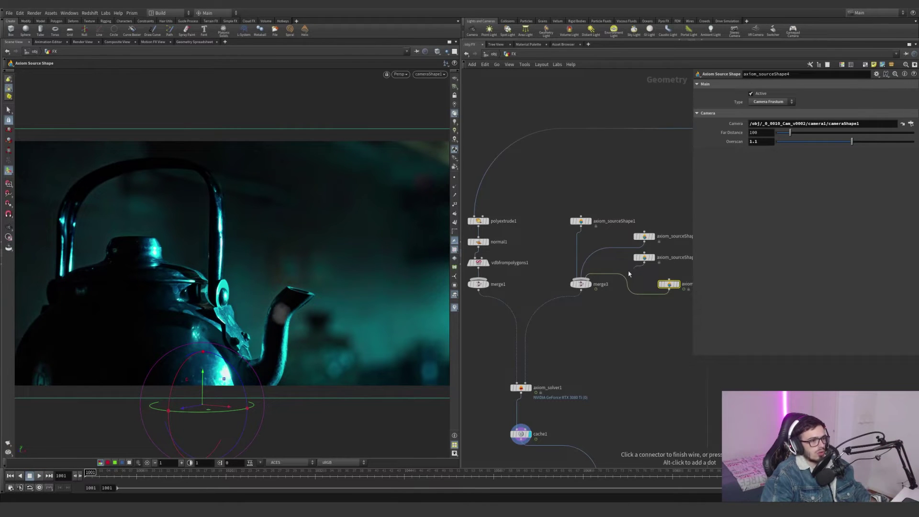
Connect axiom_sourceShape3 to merge3 and space the source nodes apart around the merge
left_click_drag(669, 284, 664, 261)
left_click(580, 284)
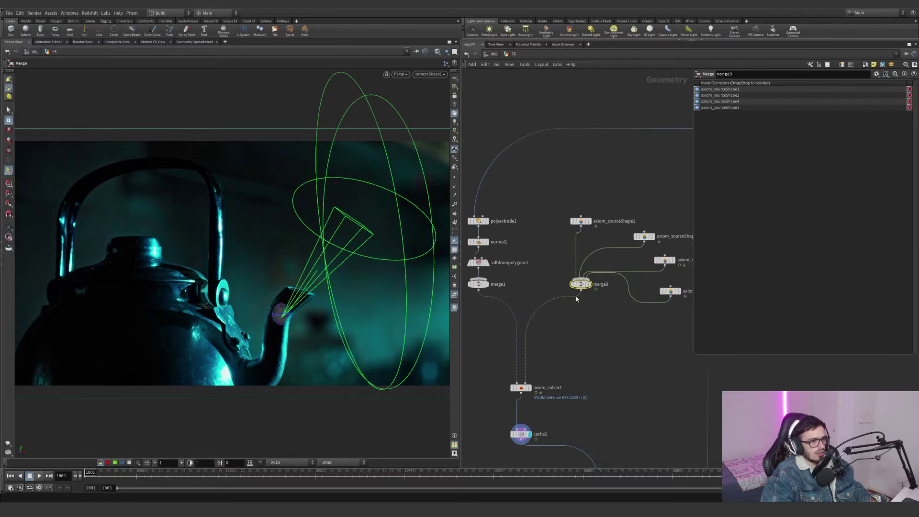
left_click(626, 285)
Examine axiom_sourceShape3's influence sphere and velocity noise settings, play the simulation with it connected, and rewind to frame 1001
left_click(670, 291)
left_click_drag(689, 326, 656, 285)
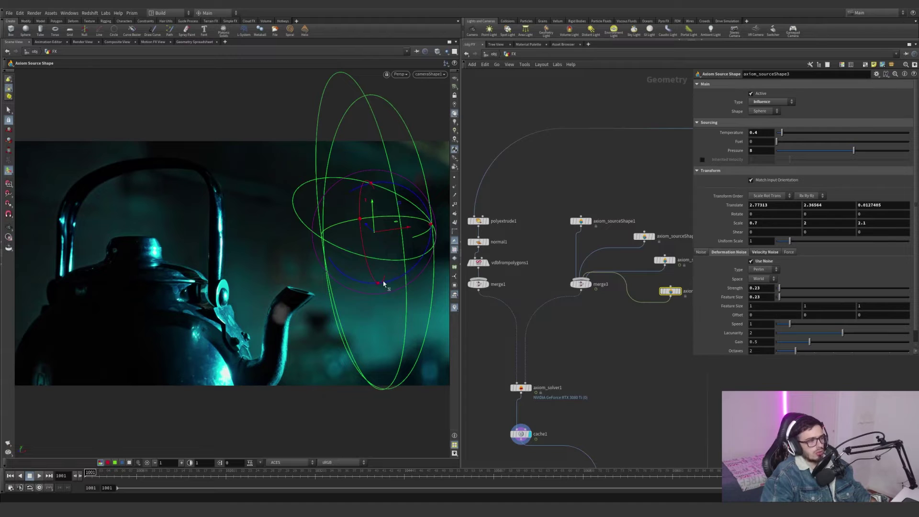
left_click(762, 253)
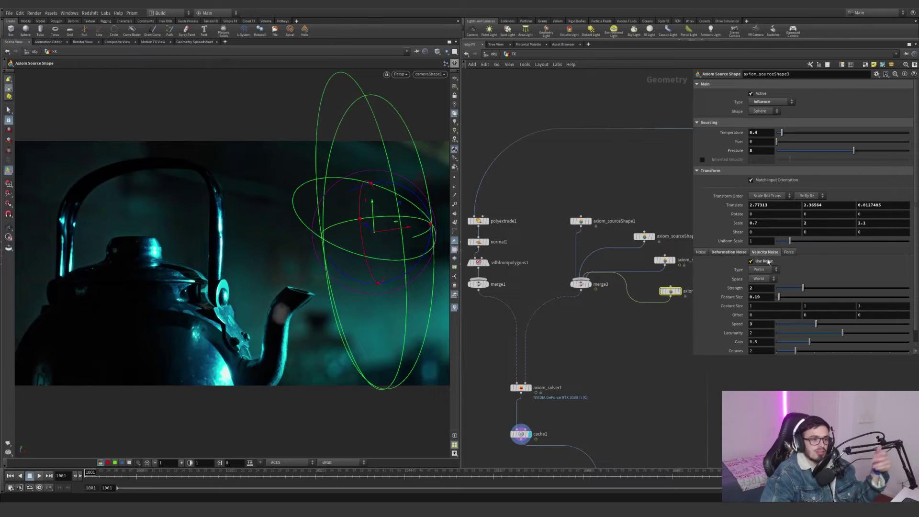
left_click(39, 476)
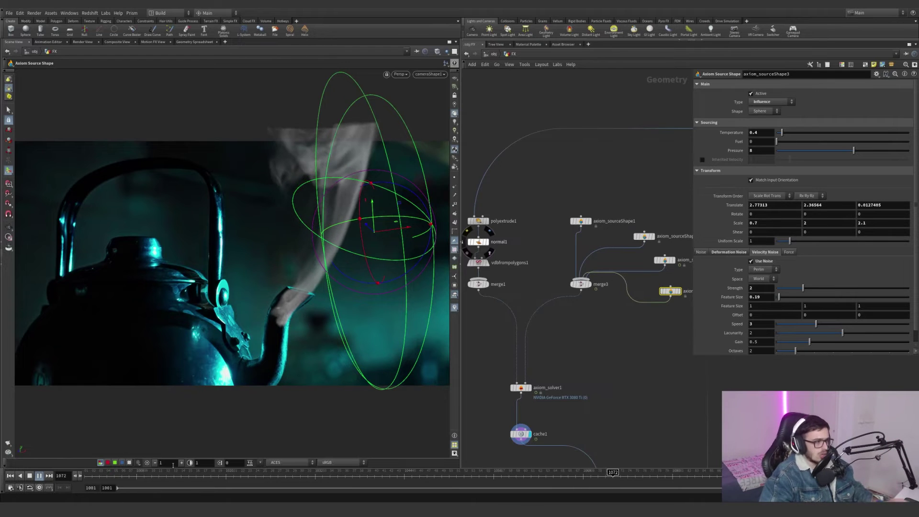
left_click(10, 475)
Disable Buoyancy on axiom_solver1 and play the steam simulation from frame 1001
left_click(521, 387)
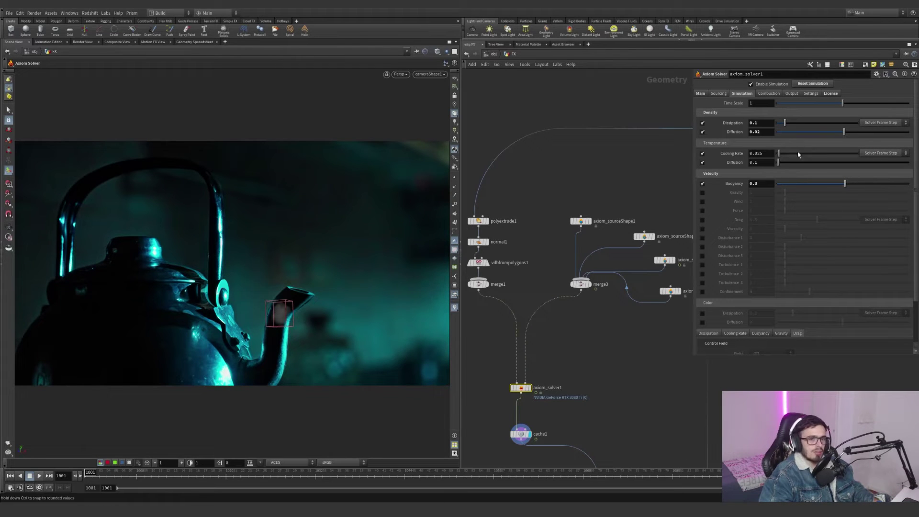
left_click(702, 183)
left_click(39, 476)
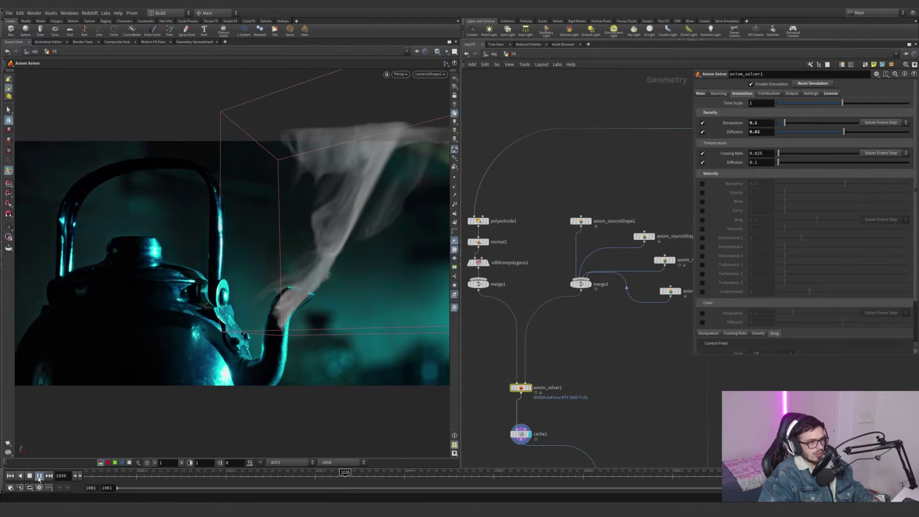
left_click(39, 477)
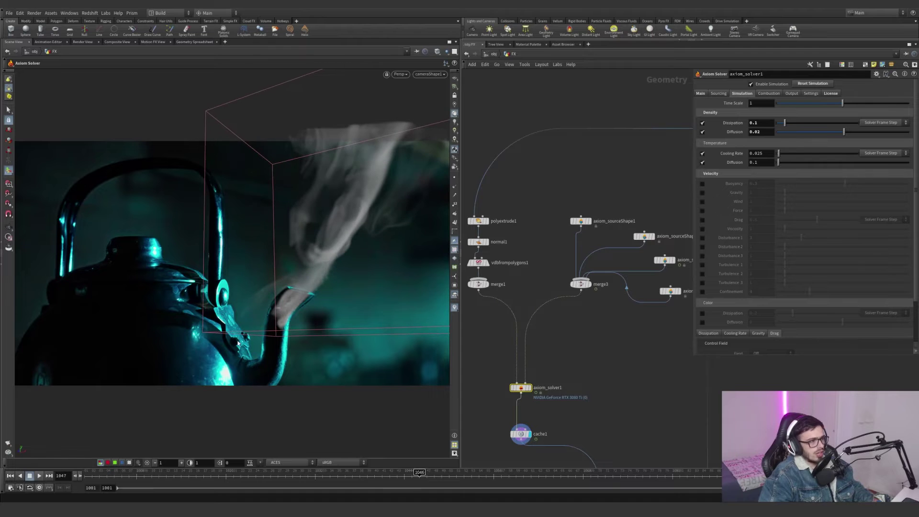
Re-enable Buoyancy on axiom_solver1 and reset the simulation
left_click(702, 185)
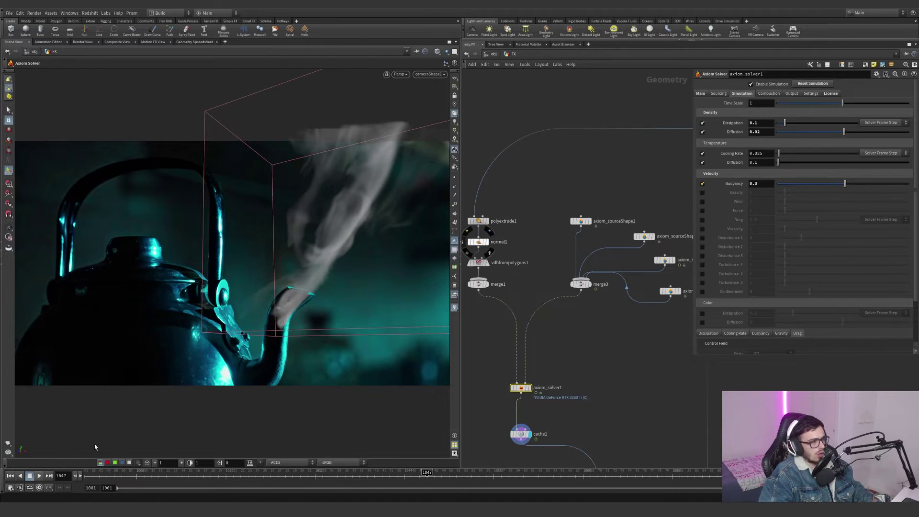
left_click_drag(573, 338, 554, 358)
left_click(824, 84)
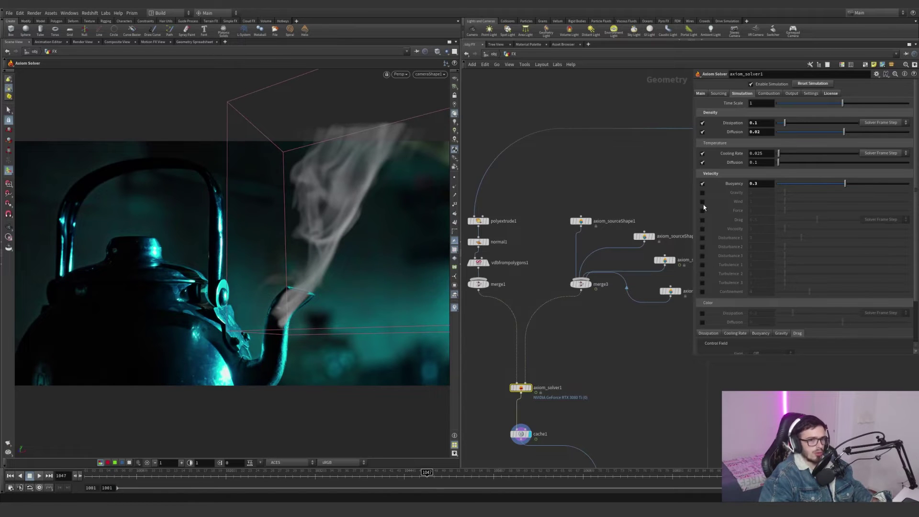
Enable Disturbance 1 on axiom_solver1 and examine its Block Size expression and control field settings
left_click(702, 238)
left_click(828, 334)
scroll(828, 334, "down", 5)
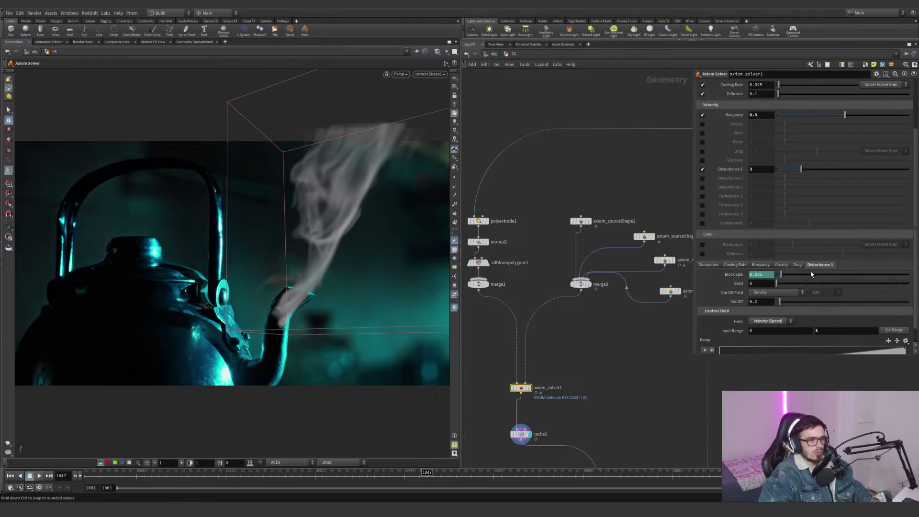
scroll(819, 258, "down", 1)
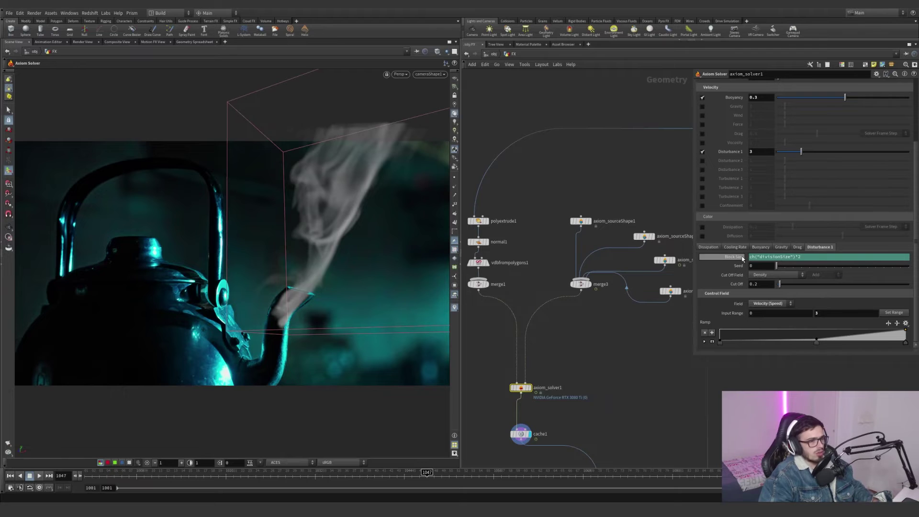
left_click(768, 257)
scroll(716, 178, "up", 5)
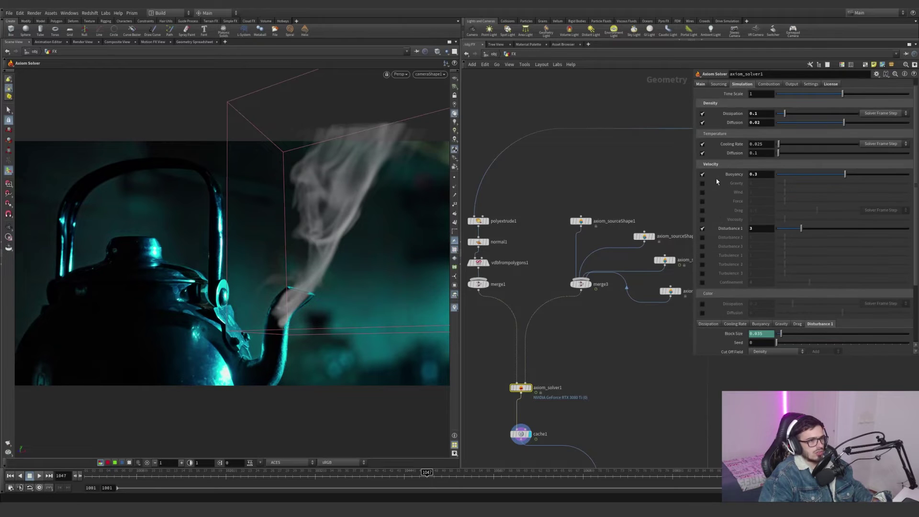
Examine the solver's Division Size expression and the expanded control field ramp of Disturbance 1
left_click(699, 84)
left_click(782, 144)
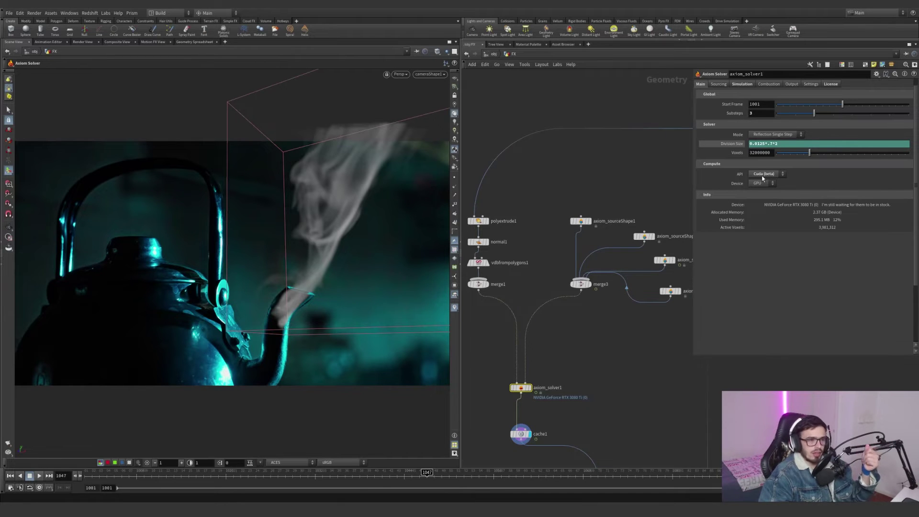
left_click(741, 84)
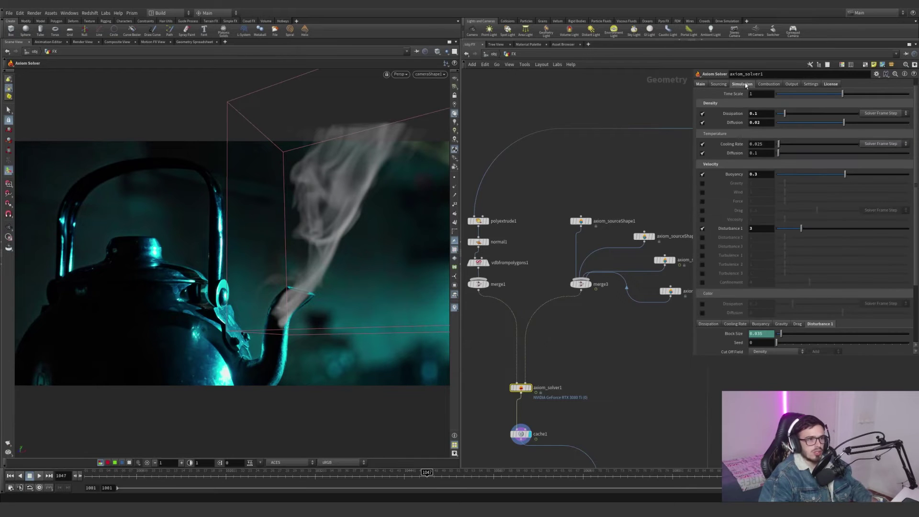
scroll(728, 223, "down", 4)
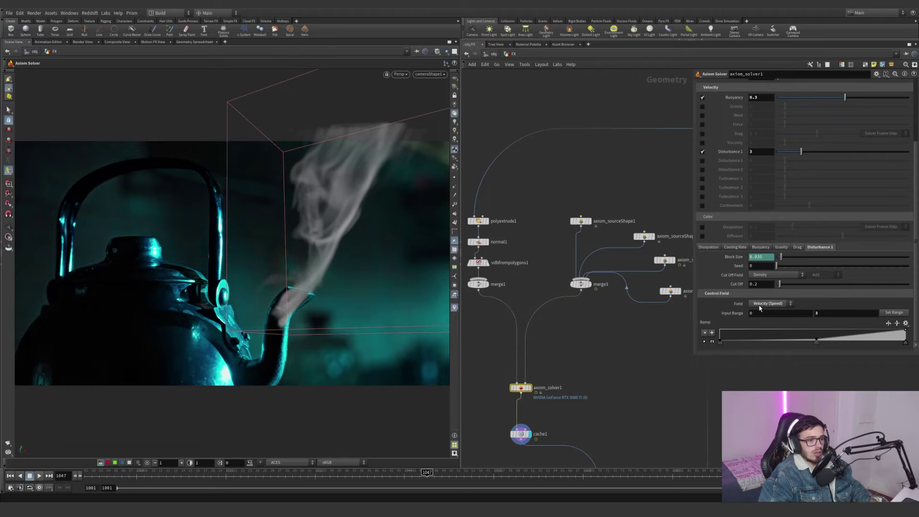
left_click(712, 342)
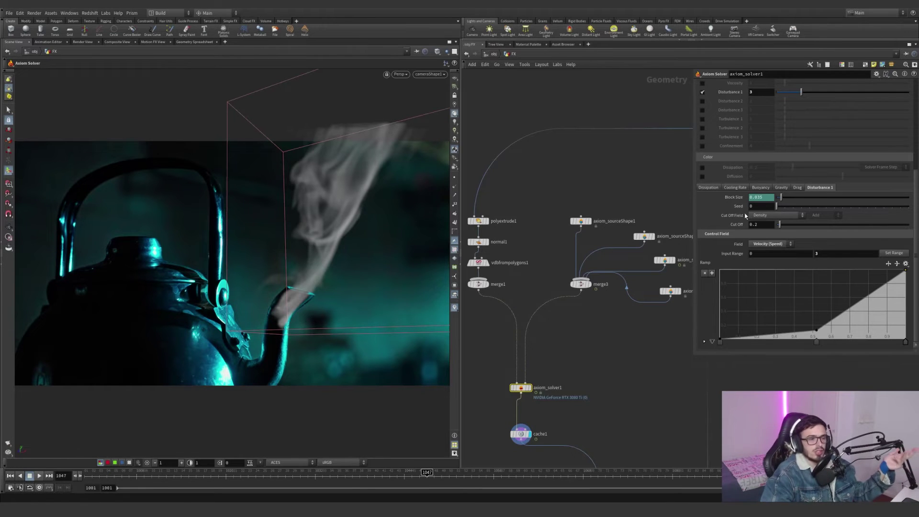
scroll(722, 201, "up", 2)
scroll(723, 201, "up", 5)
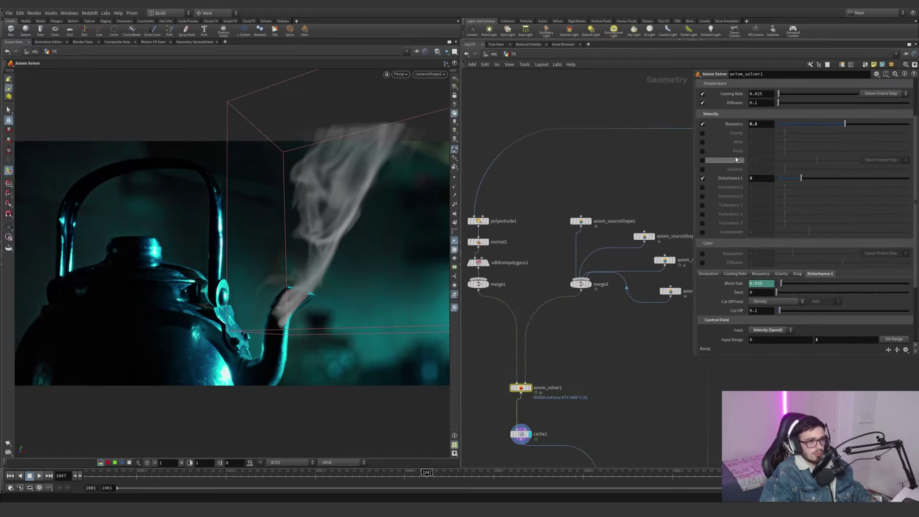
Play the simulation from frame 1001 with Disturbance 1 enabled and rewind to frame 1001
left_click(86, 476)
left_click(39, 475)
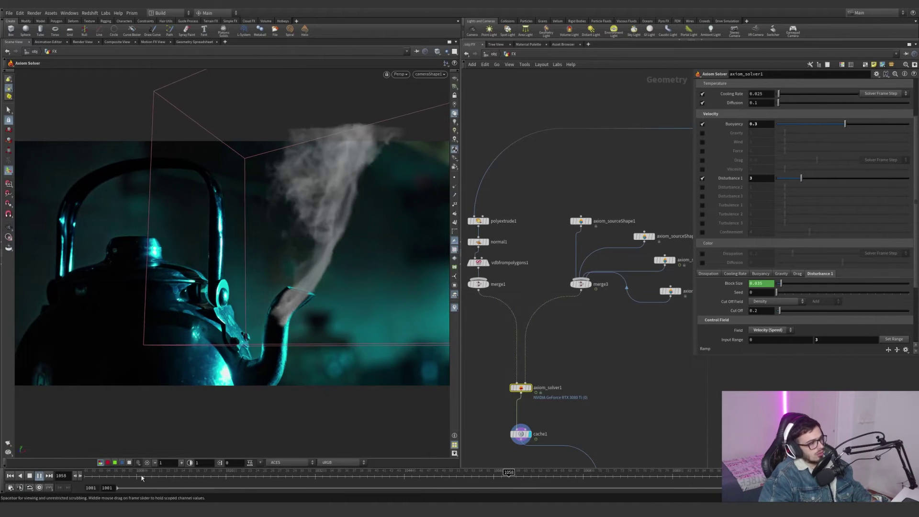
left_click_drag(117, 475, 87, 474)
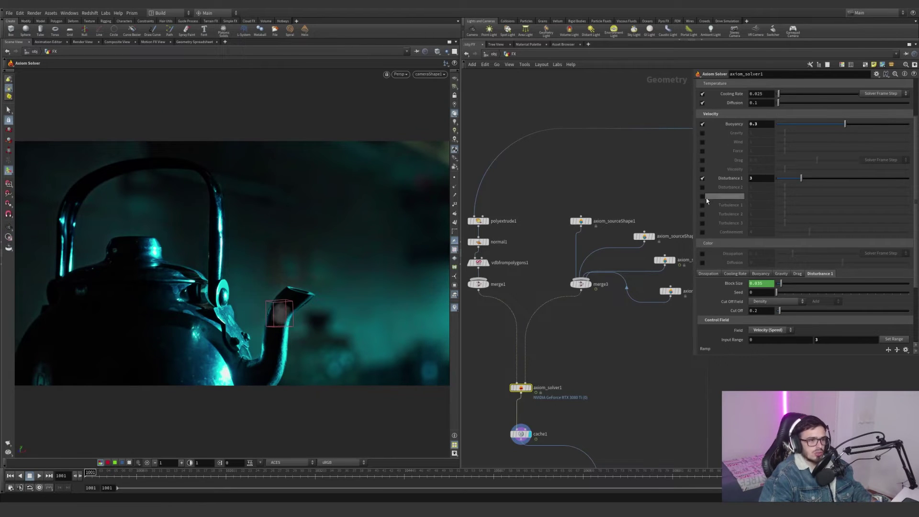
Enable Disturbance 3, review its Block Size and control ramp, and play the simulation from frame 1001
left_click(702, 197)
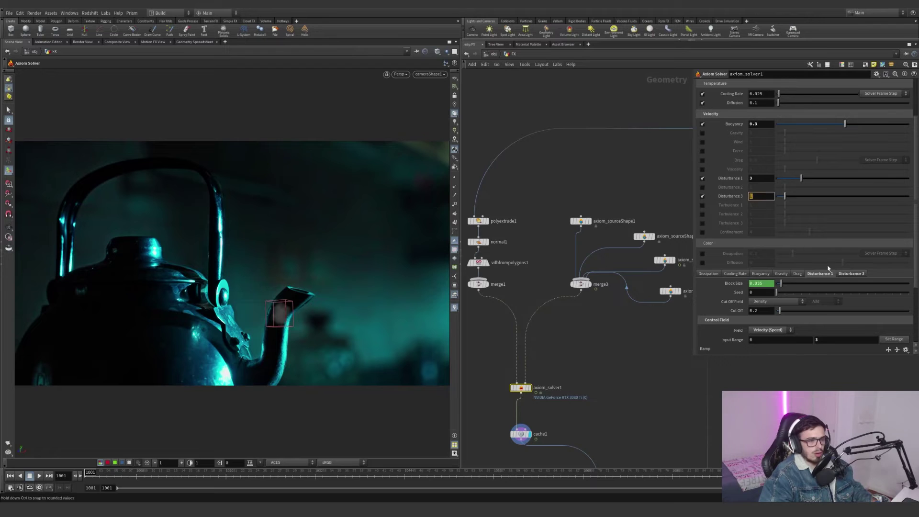
left_click(853, 274)
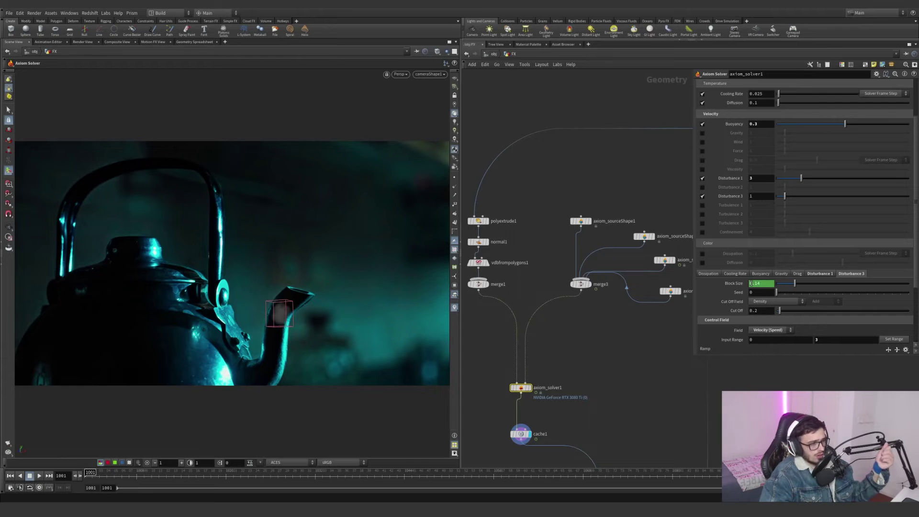
scroll(771, 341, "down", 2)
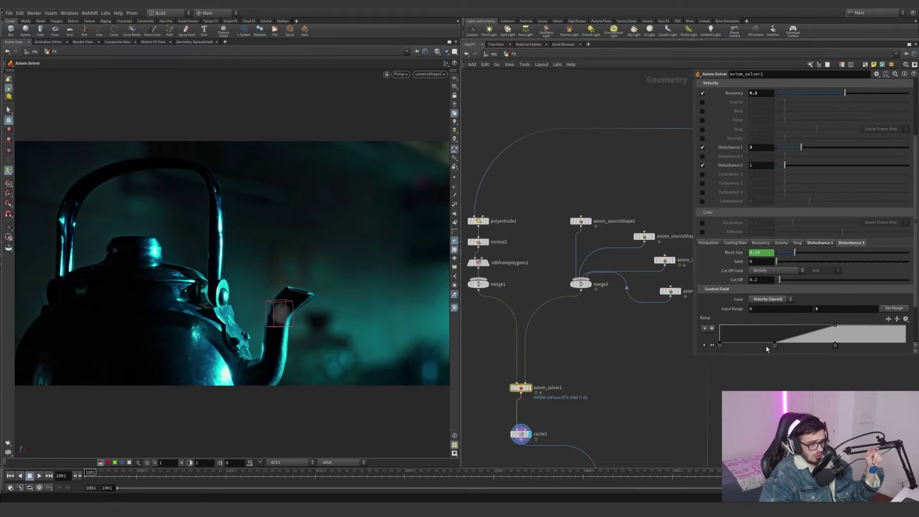
left_click(40, 476)
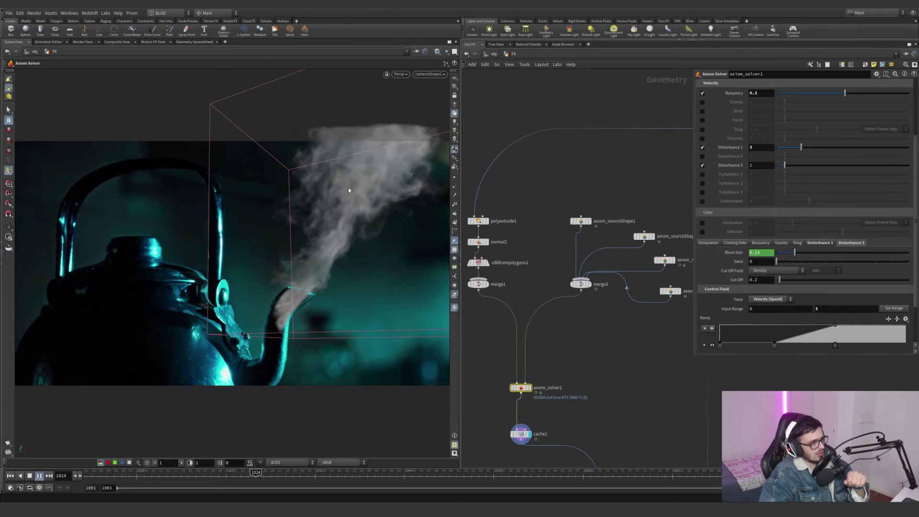
left_click(39, 476)
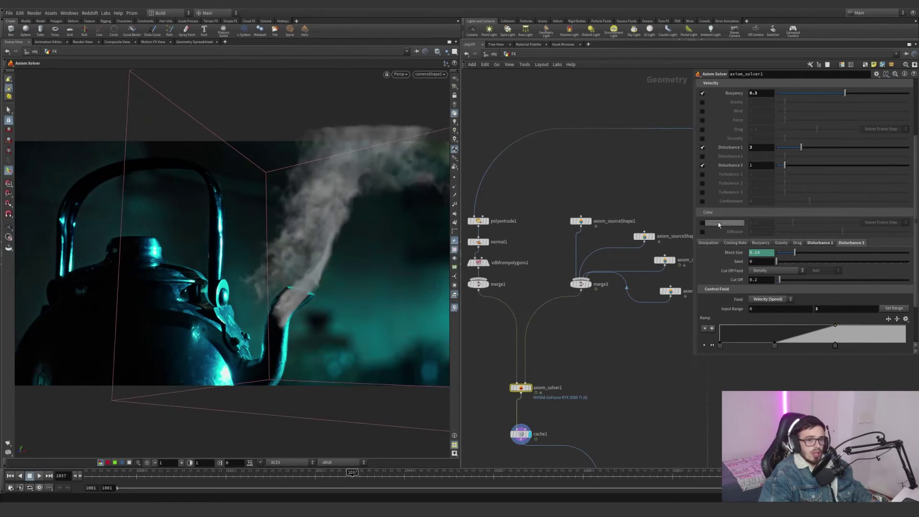
Enable Turbulence 1 alongside both disturbances and play the steam simulation
left_click(702, 175)
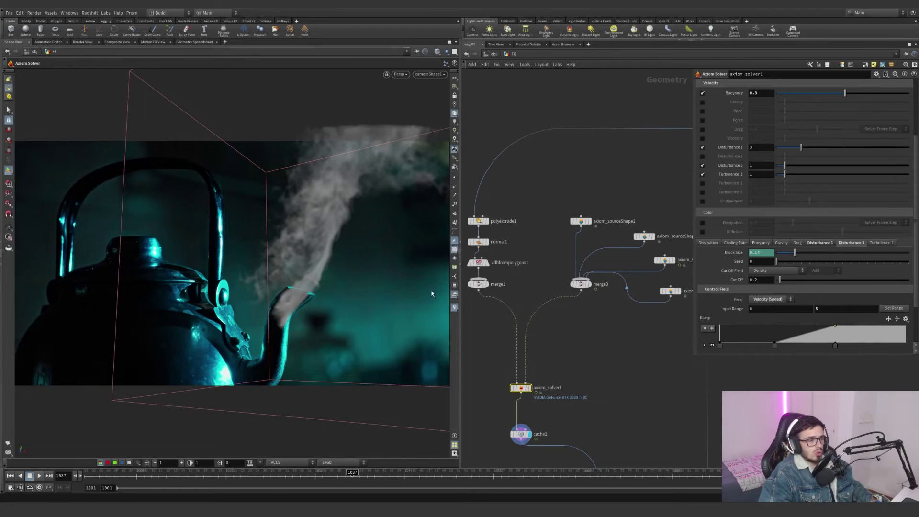
left_click(39, 475)
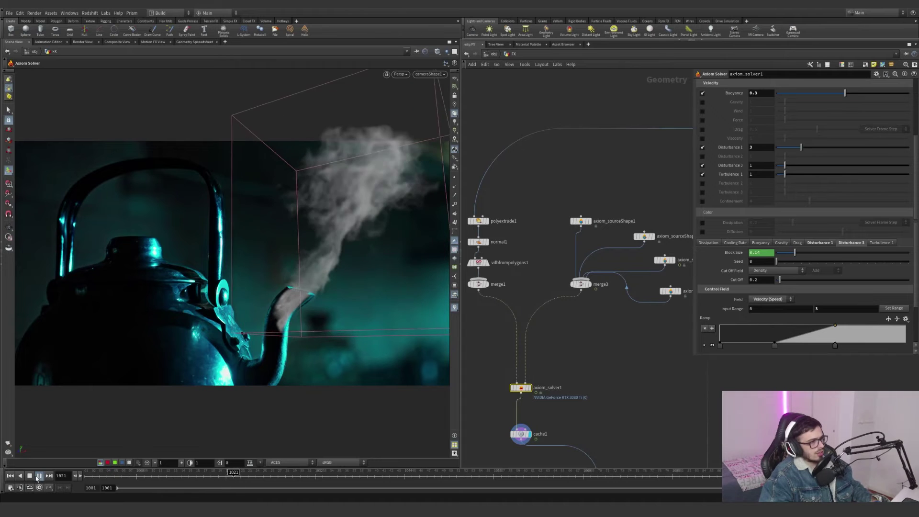
left_click(38, 476)
Disable Disturbance 3 and Disturbance 1, and play the simulation from frame 1001 with only Turbulence 1
left_click(702, 165)
left_click(702, 148)
key("ctrl+Up")
left_click(39, 476)
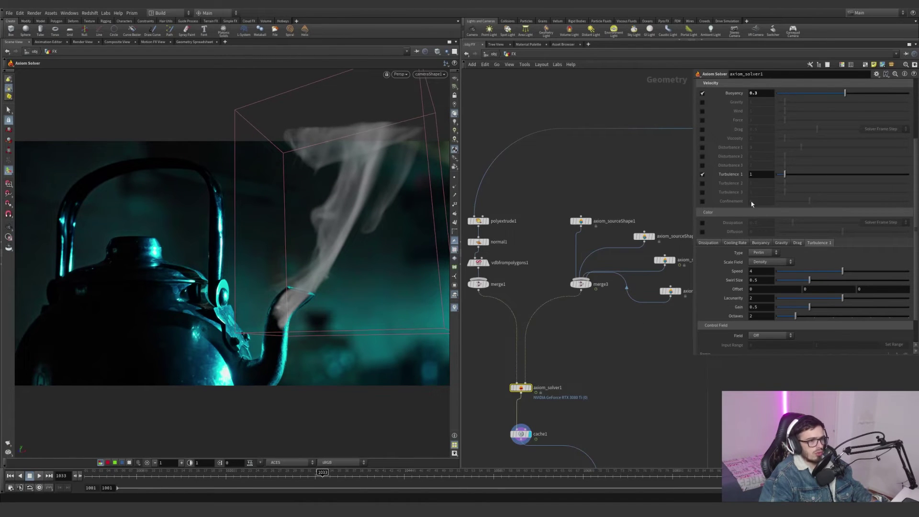
Set Turbulence 1 to 4 and replay the simulation from frame 1001
scroll(725, 297, "down", 2)
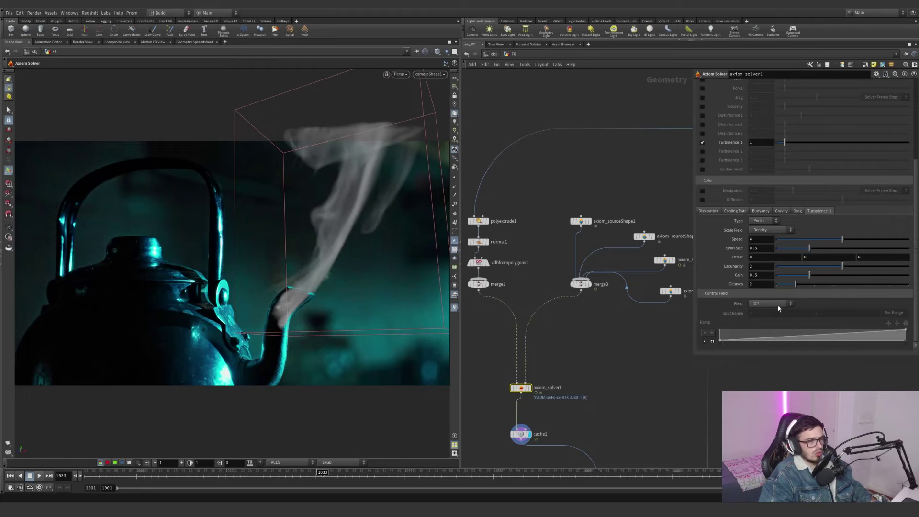
left_click(628, 372)
left_click(87, 473)
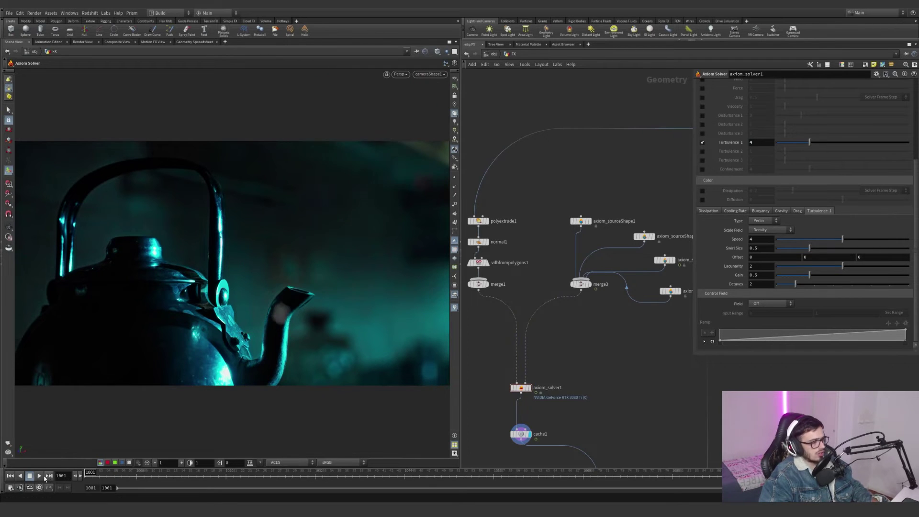
left_click(39, 475)
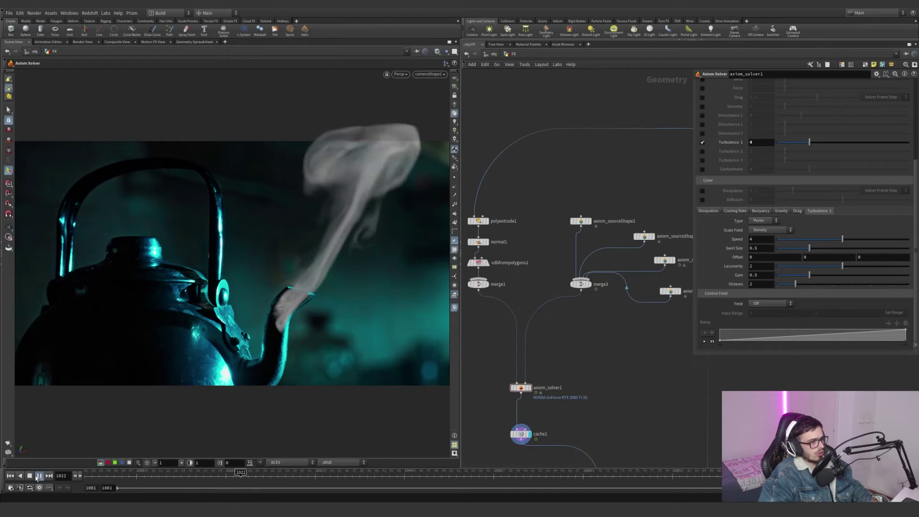
left_click(38, 476)
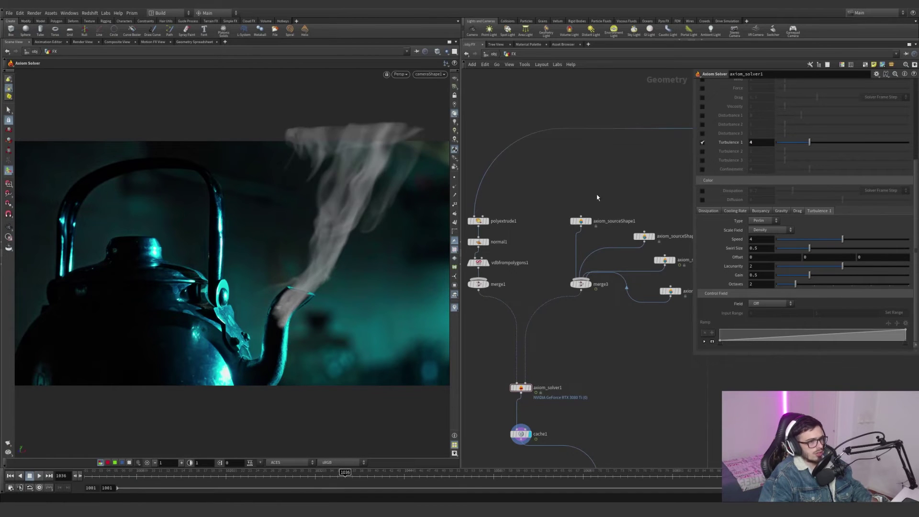
Set Turbulence 1 to 15, reset the simulation, and replay it from frame 1001
key("Return")
scroll(765, 144, "up", 5)
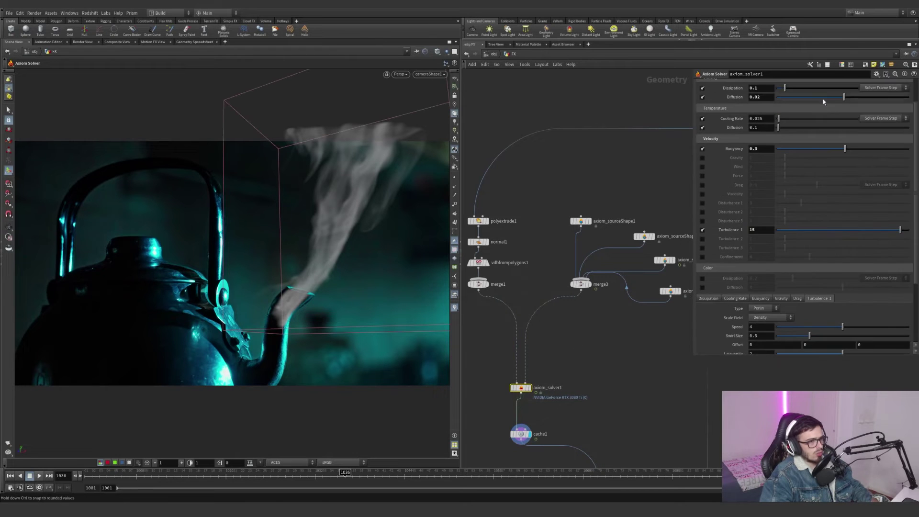
left_click(814, 86)
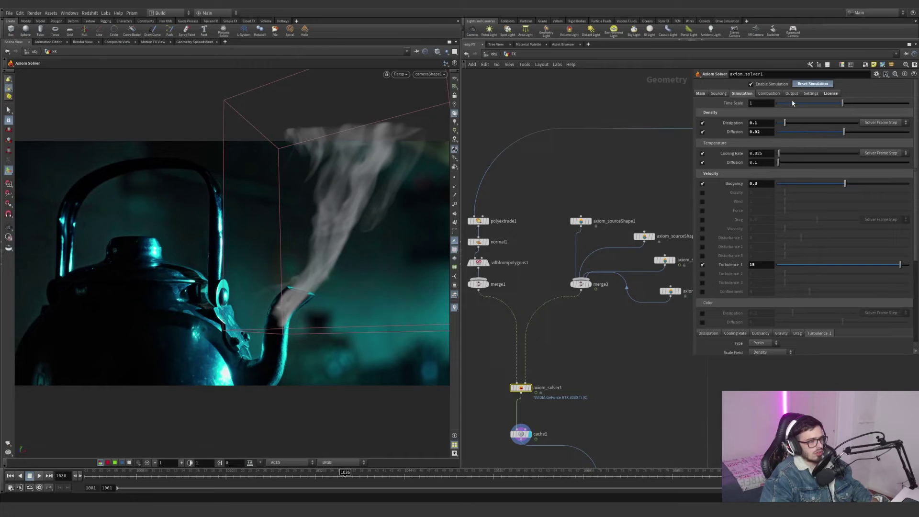
left_click(89, 477)
left_click(39, 478)
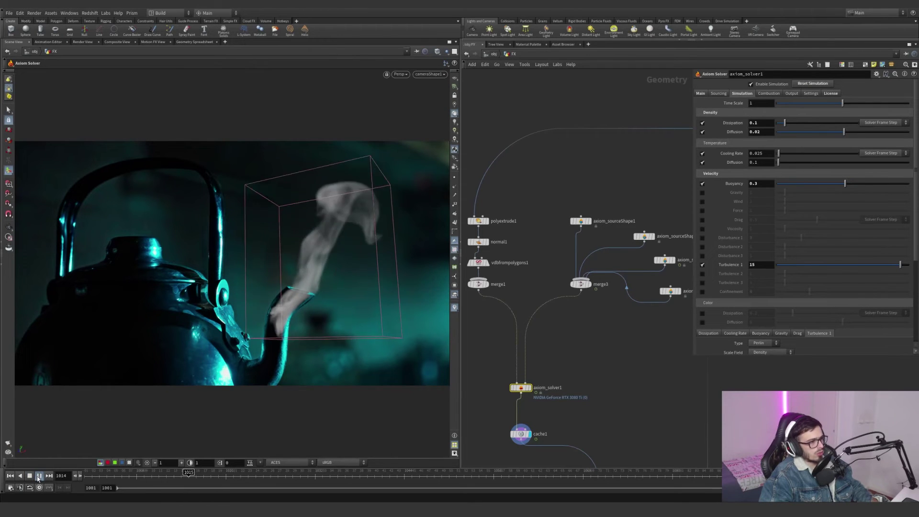
left_click(38, 478)
Restore Turbulence 1 to its default value of 1
middle_click(708, 266, "ctrl")
left_click(679, 324)
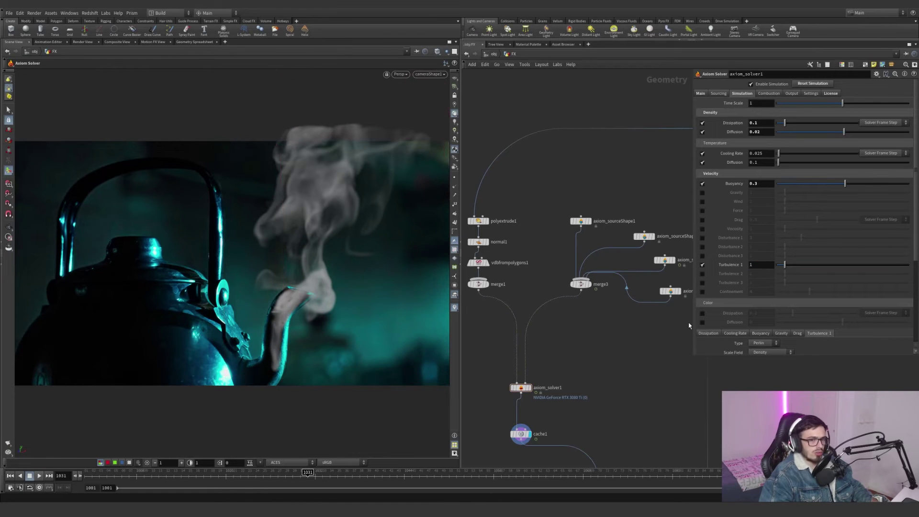
Enable Confinement at 4 on the Axiom solver, put aside the autosave prompt, and play the simulation from frame 1001
left_click(702, 292)
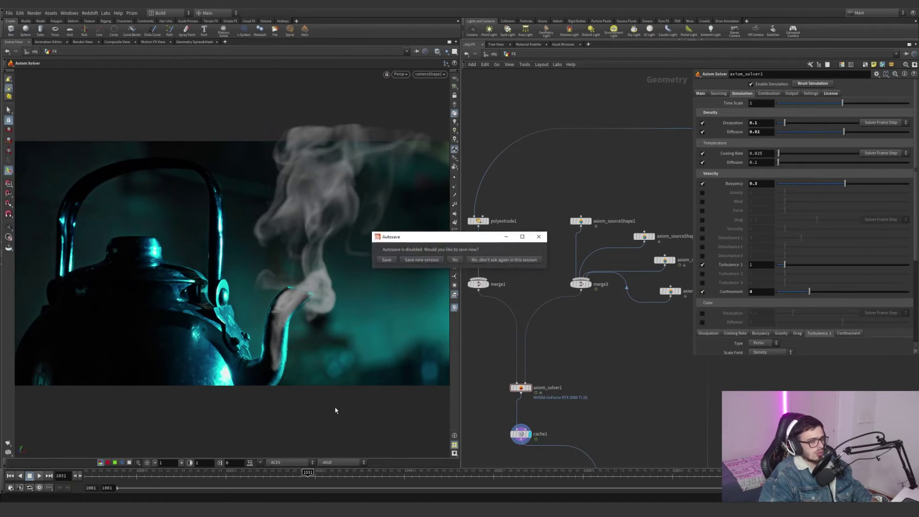
left_click(506, 237)
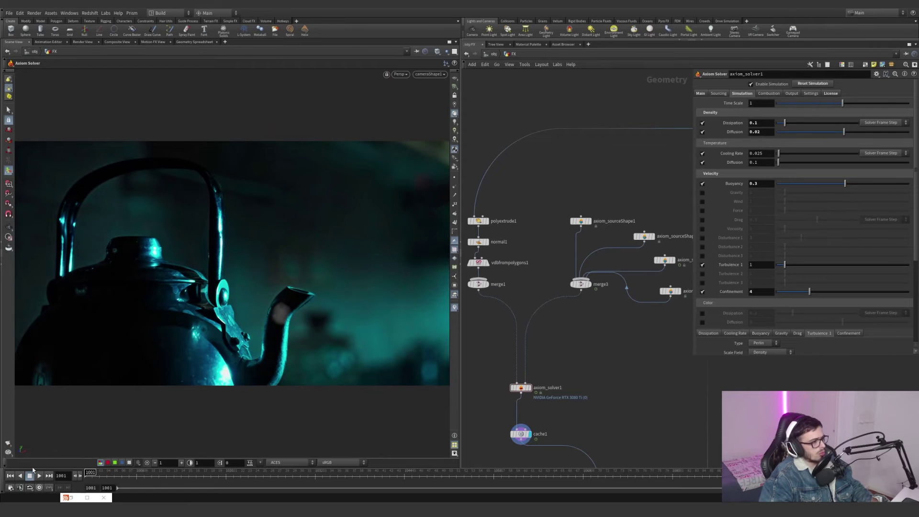
left_click(39, 475)
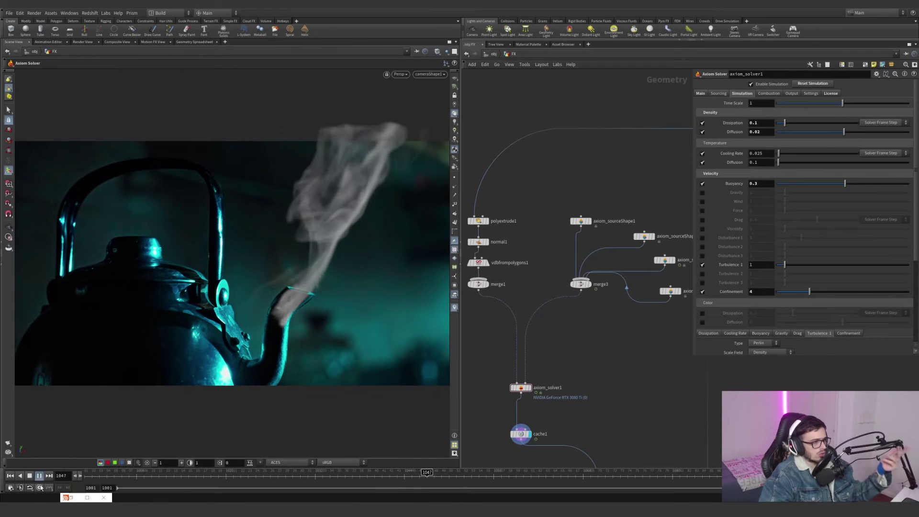
left_click(89, 476)
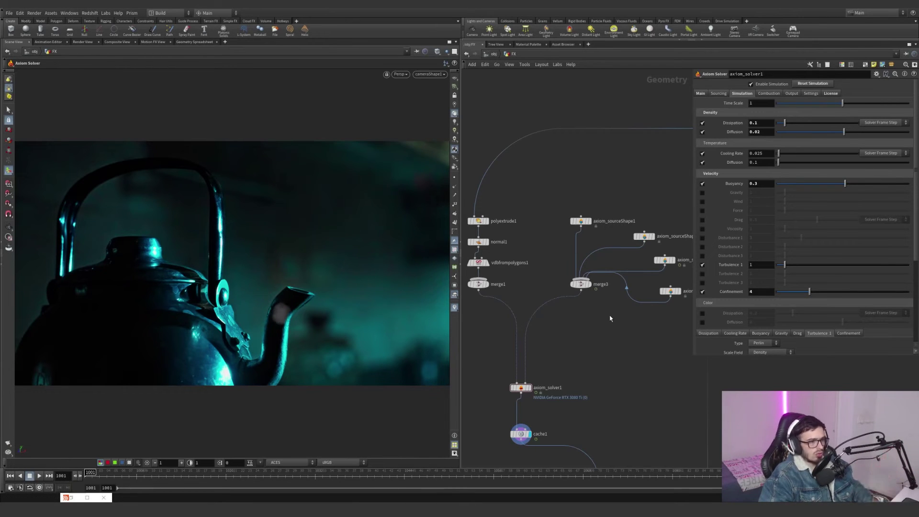
Enable Disturbance 1 and Disturbance 2 alongside Turbulence 1 and Confinement, and review the Disturbance 1 settings
left_click(702, 247)
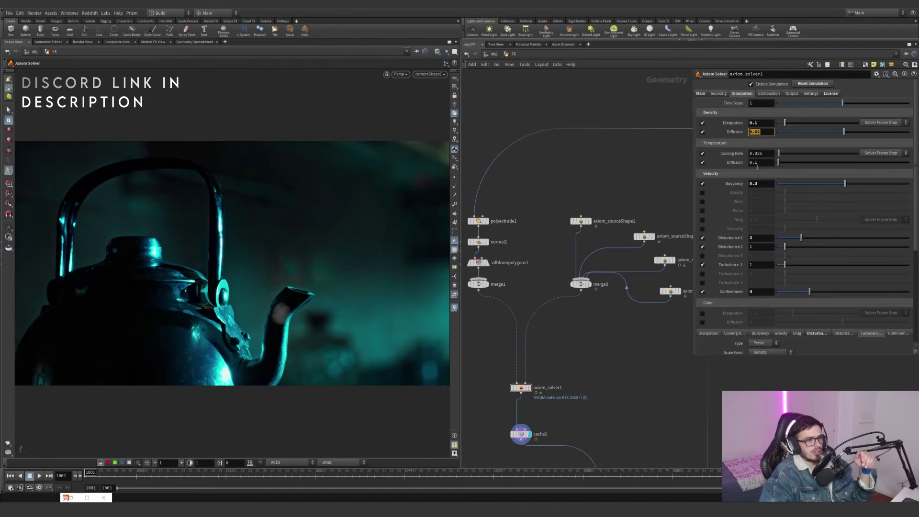
scroll(735, 197, "down", 4)
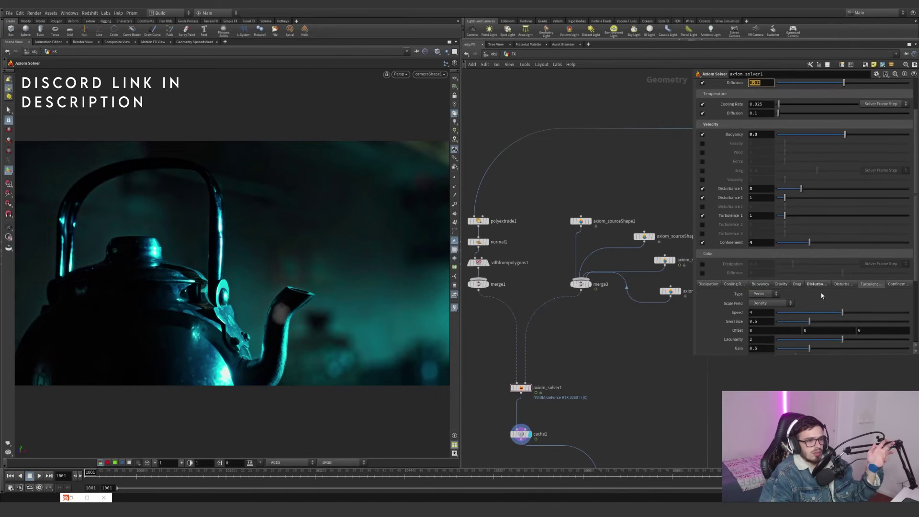
scroll(714, 274, "down", 2)
scroll(720, 211, "up", 5)
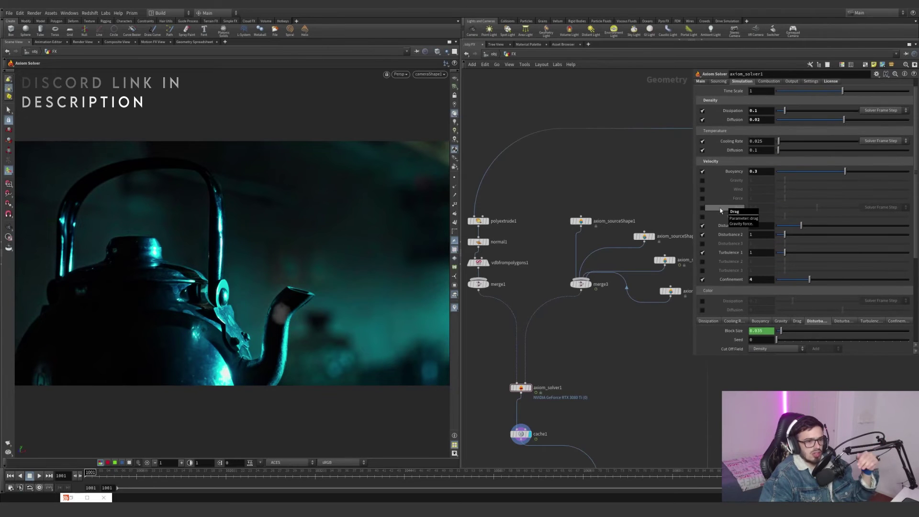
scroll(720, 210, "up", 1)
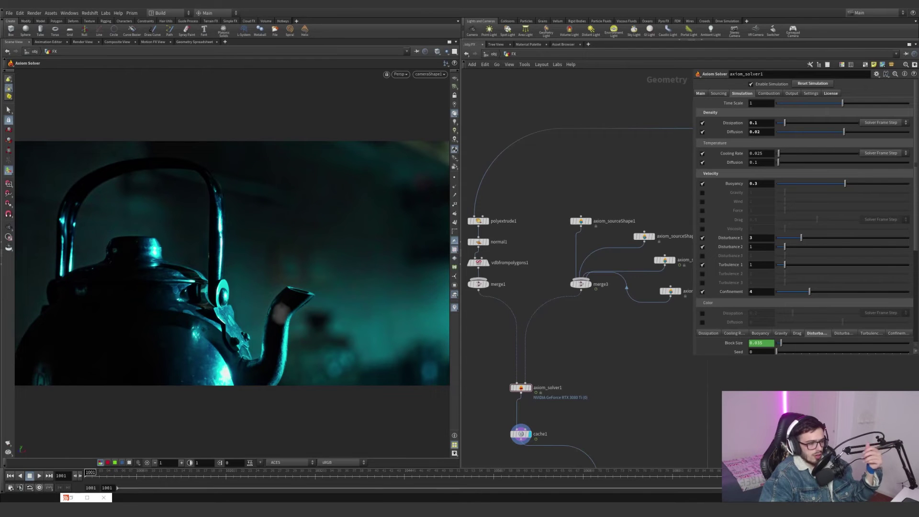
Switch to Task Manager, place it over the viewport, and view the performance graphs for GPU 0
mouse_move(378, 509)
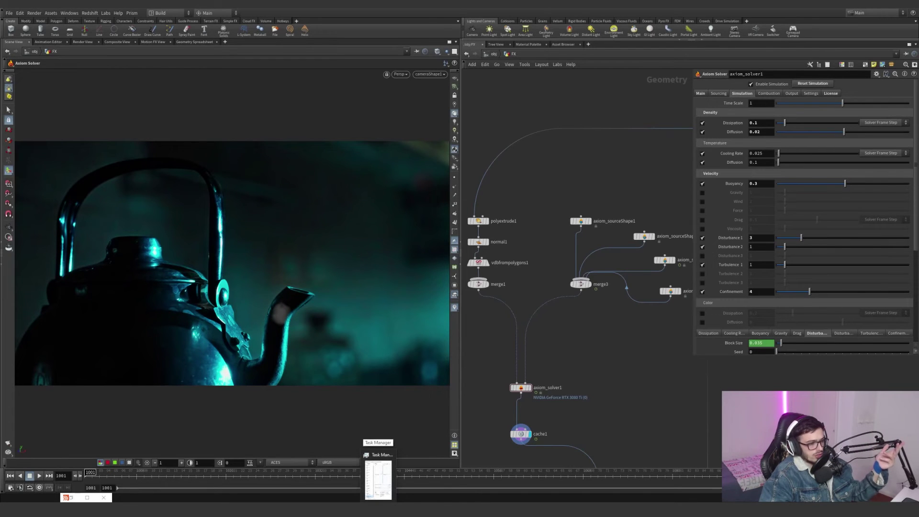
left_click(378, 479)
left_click_drag(589, 143, 327, 50)
left_click_drag(271, 38, 293, 86)
scroll(267, 252, "down", 3)
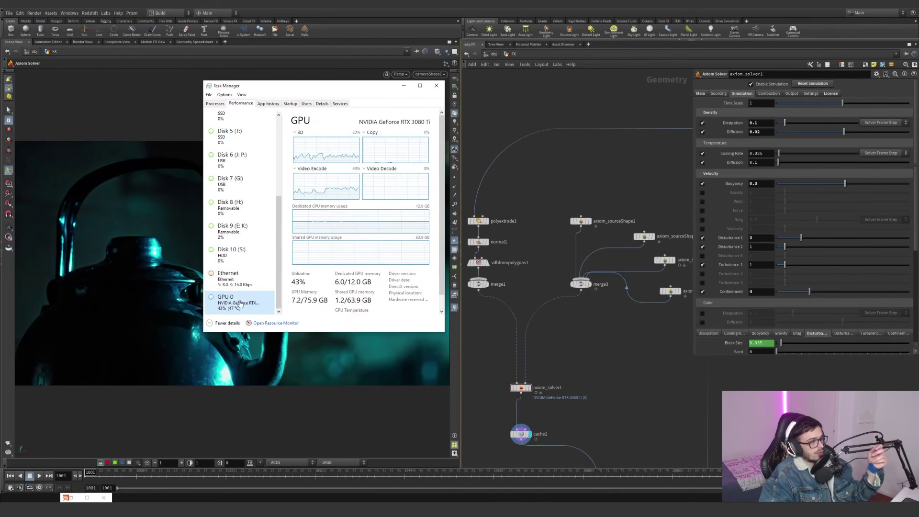
Add a Null node beside axiom_solver1 and make it the displayed node
left_click(628, 371)
key("Tab")
type("nul")
key("Return")
left_click(606, 380)
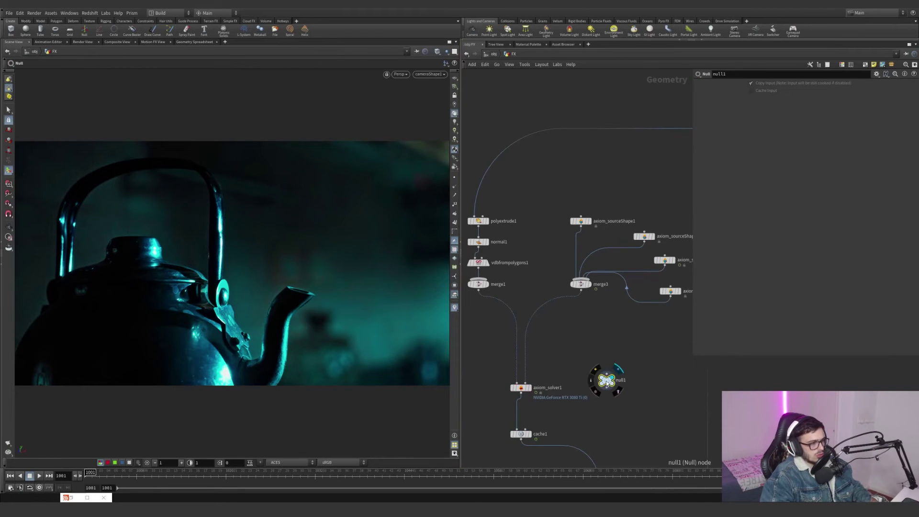
Disable the simulation on axiom_solver1 and check the dedicated GPU memory usage in Task Manager
key("alt+Tab")
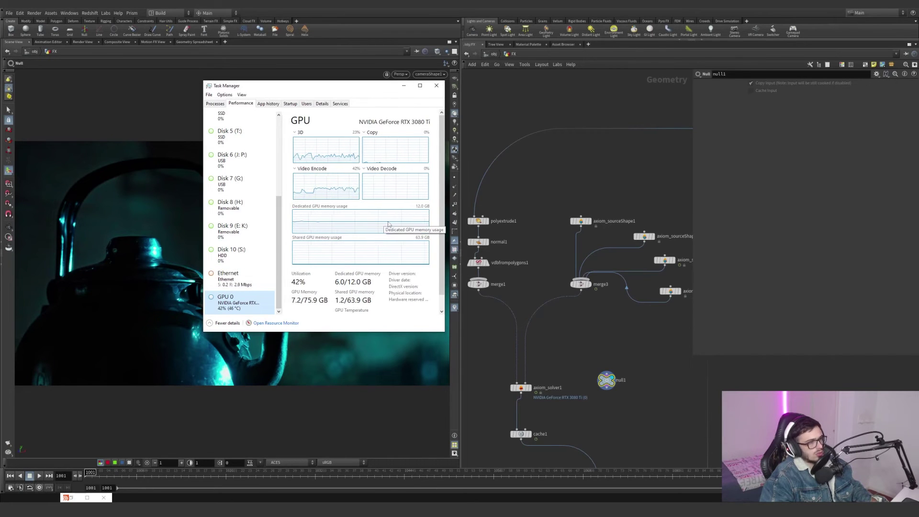
left_click_drag(341, 81, 268, 75)
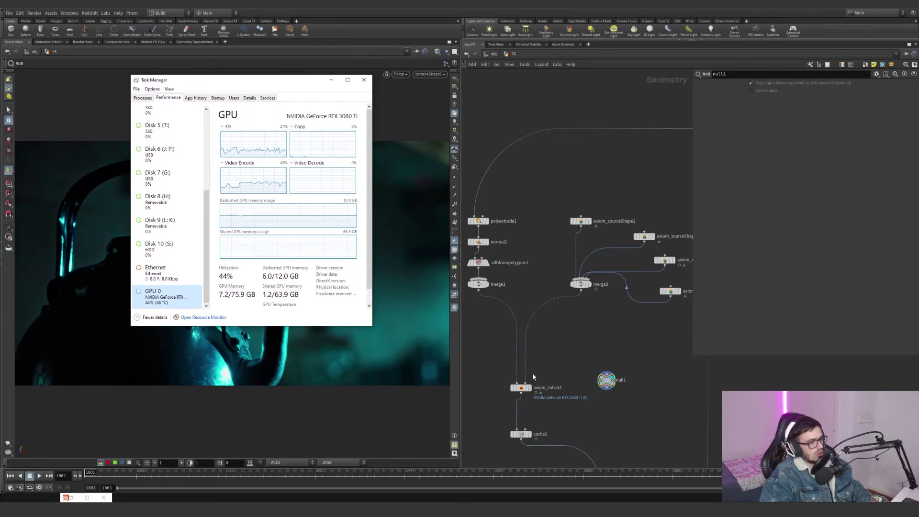
left_click(521, 387)
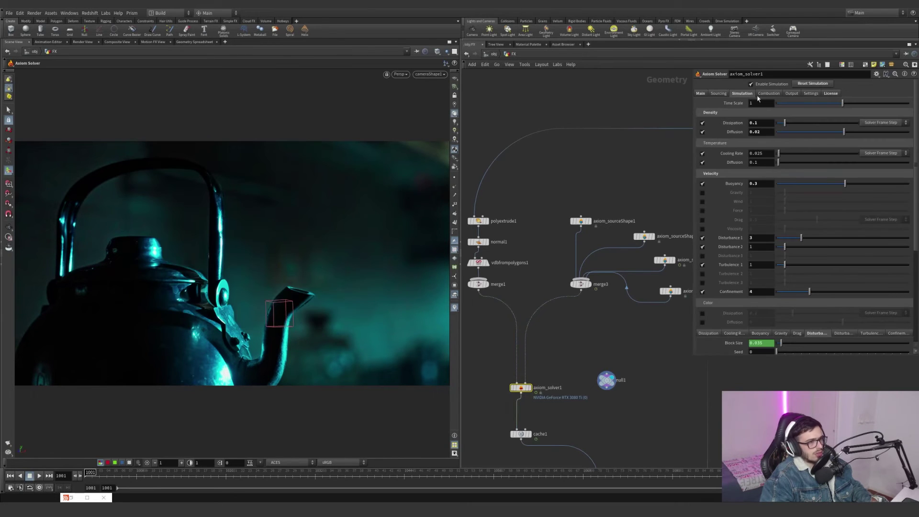
left_click(751, 84)
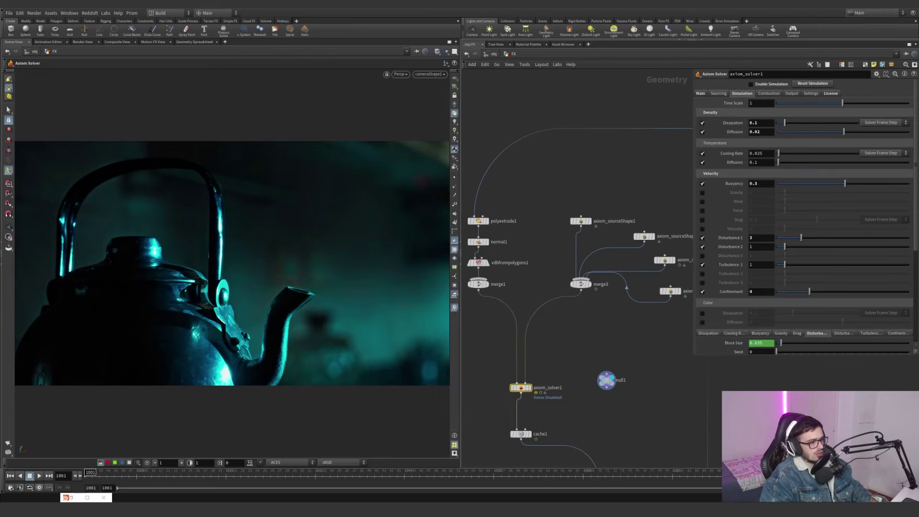
key("alt+Tab")
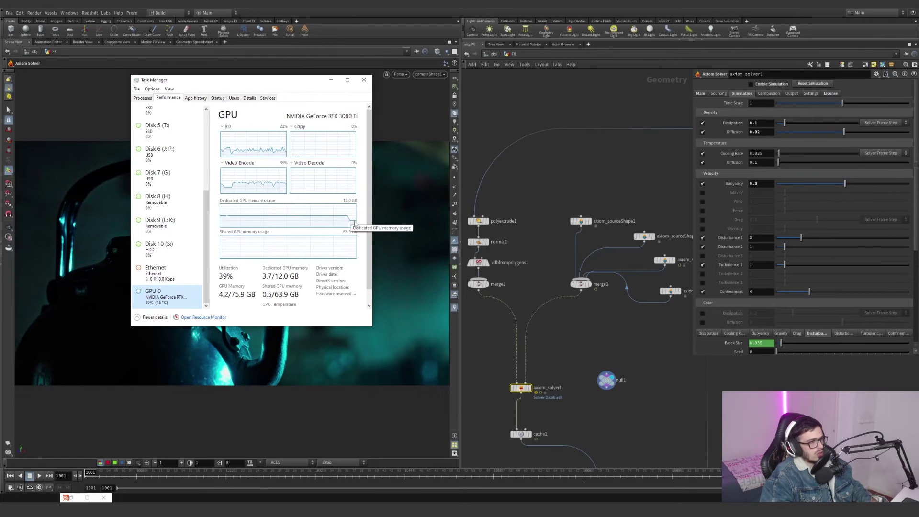
key("alt+Tab")
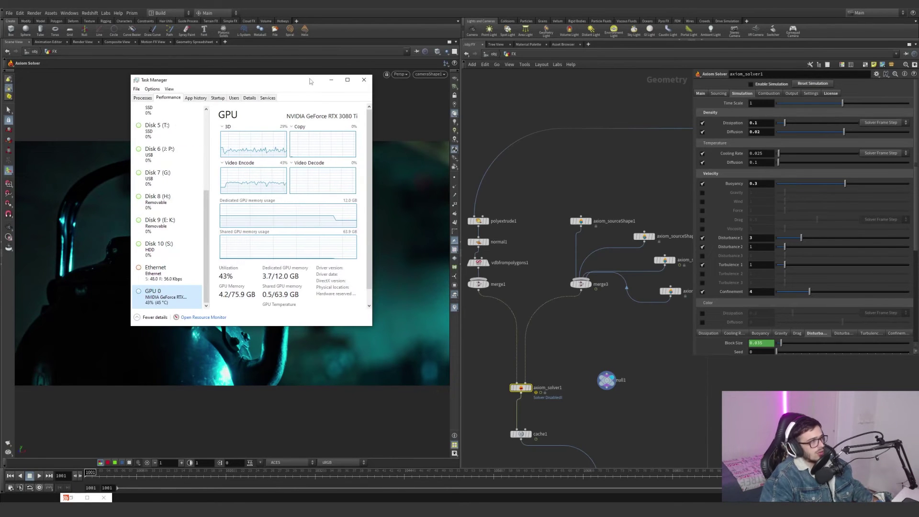
Replace the viewport with the Animation Editor, check the GPU memory usage again, and close Task Manager
left_click(331, 81)
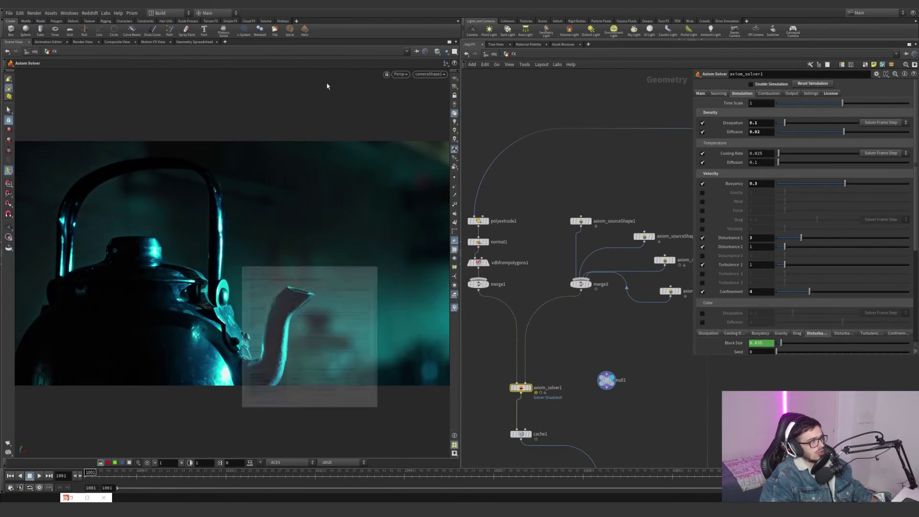
left_click(55, 44)
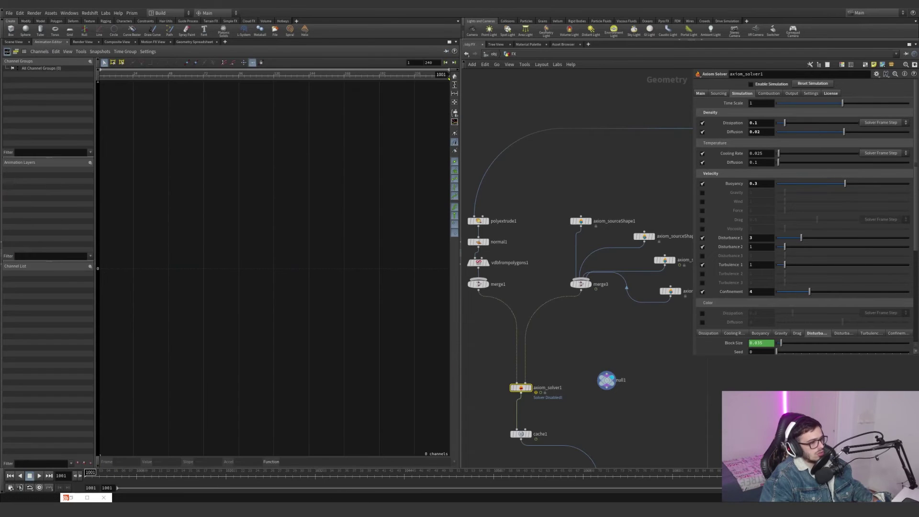
key("alt+Tab")
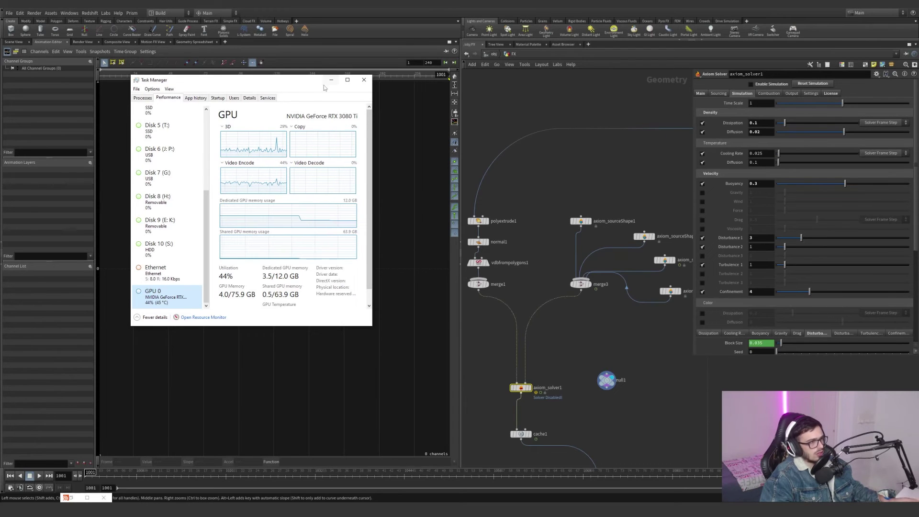
left_click(364, 80)
View the cache1 settings, then move timeshift2 slightly up and make it the displayed node
middle_click_drag(555, 370, 553, 267)
left_click(518, 330)
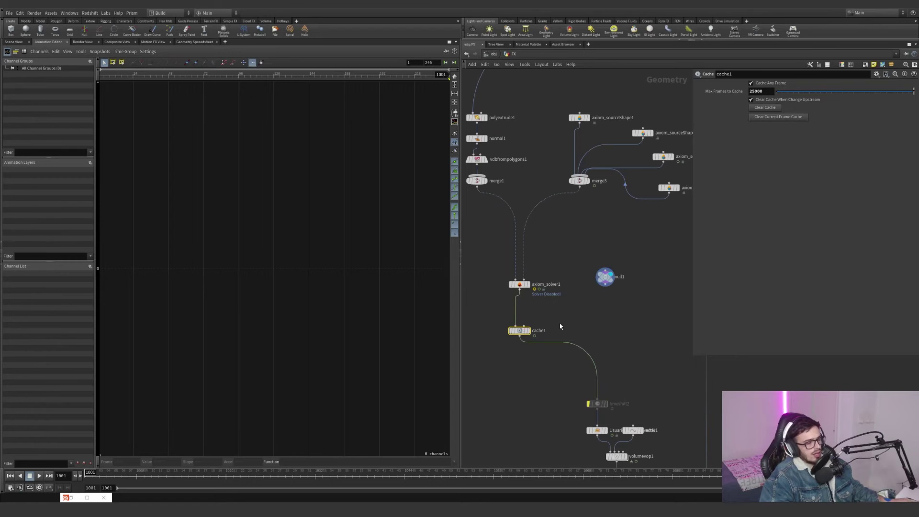
middle_click_drag(544, 370, 507, 246)
scroll(584, 289, "up", 3)
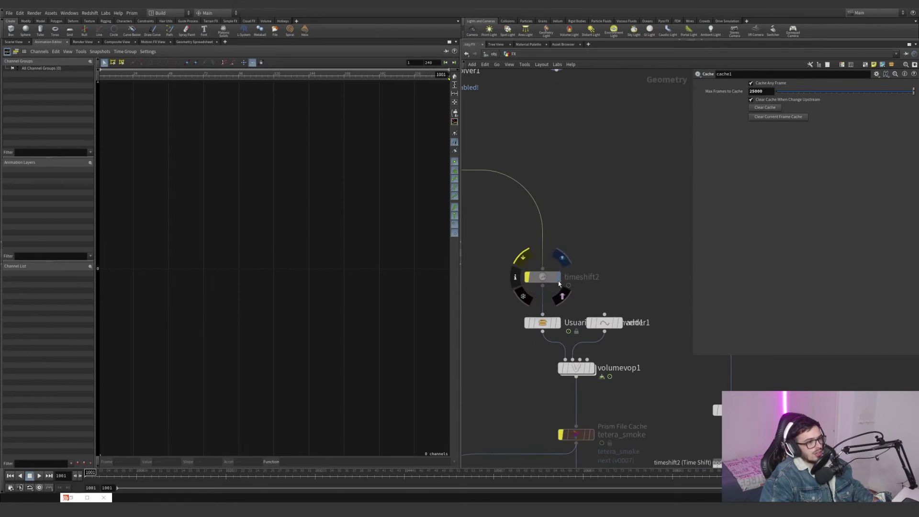
left_click(545, 277)
left_click_drag(545, 277, 545, 248)
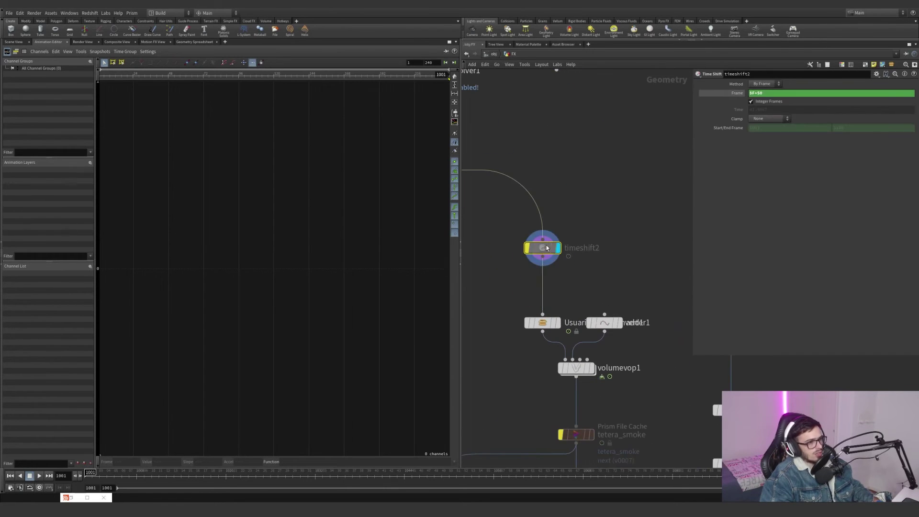
scroll(560, 244, "down", 3)
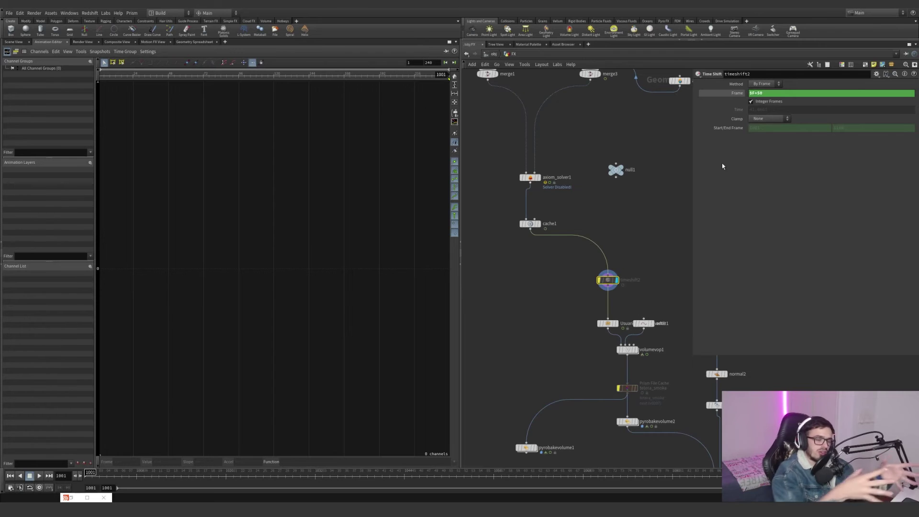
Return to the scene view, enable the simulation on axiom_solver1, and remove the bypass from timeshift2
left_click(18, 43)
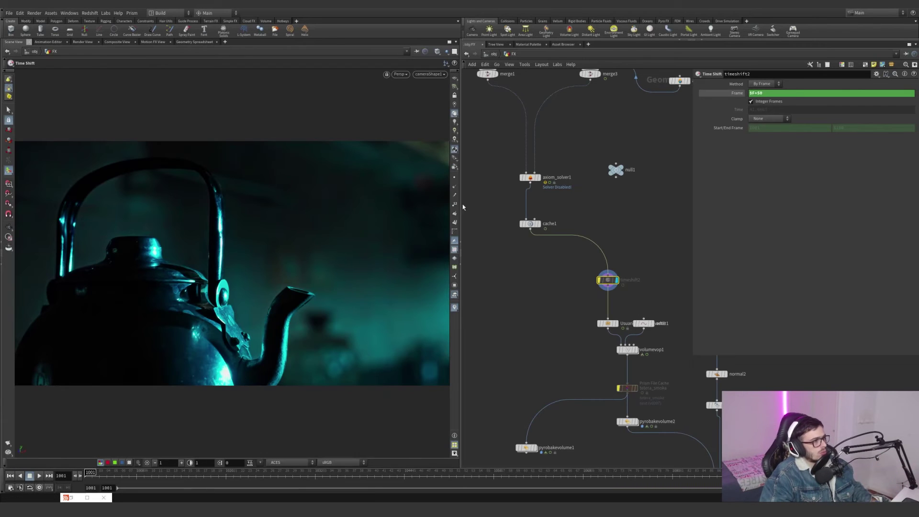
left_click(530, 177)
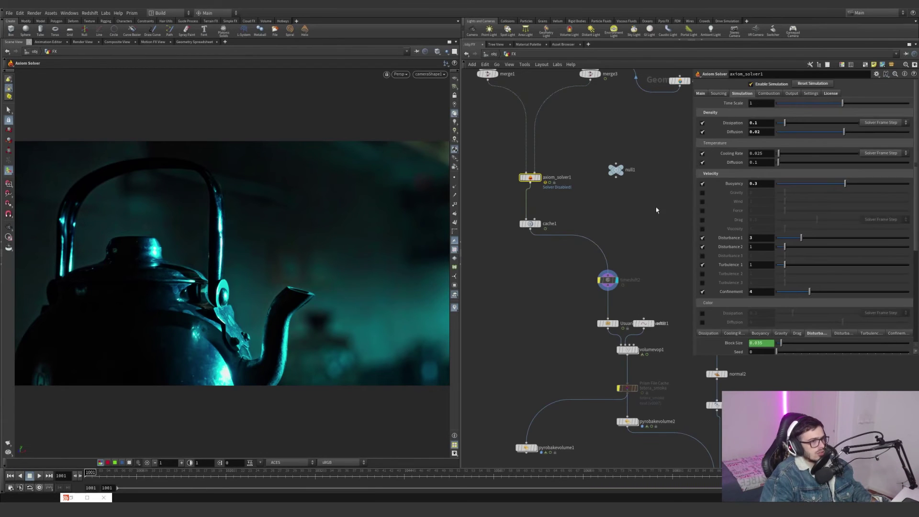
left_click(607, 280)
left_click(599, 280)
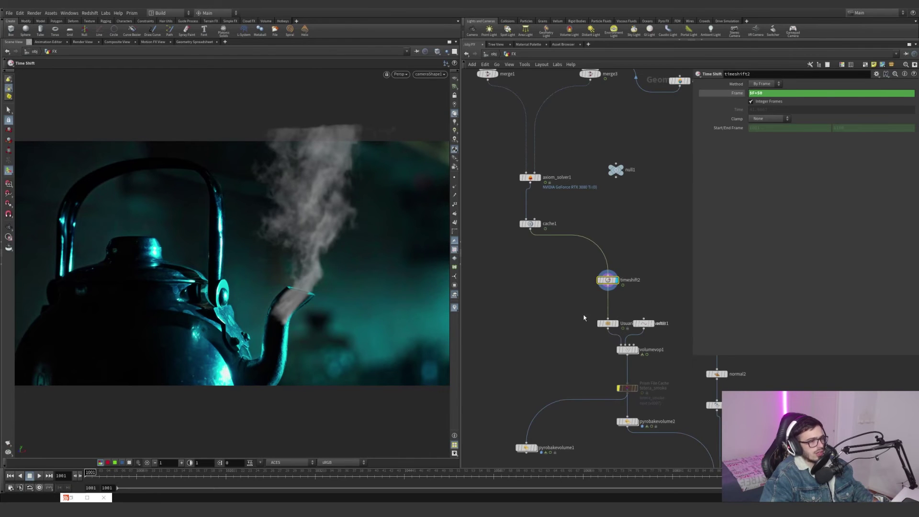
Examine the convert, vector merge, resample and primitive nodes inside the VDB converter, then return to the FX network
scroll(578, 314, "up", 5)
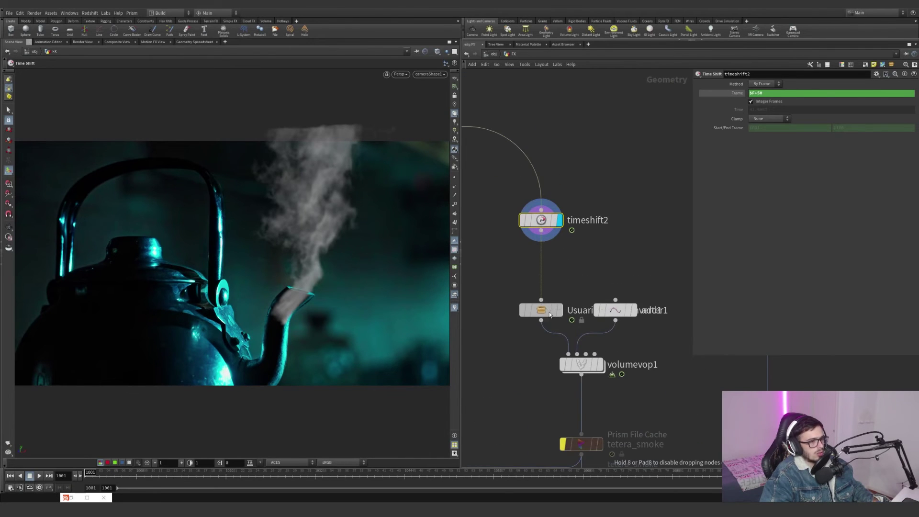
double_click(549, 314)
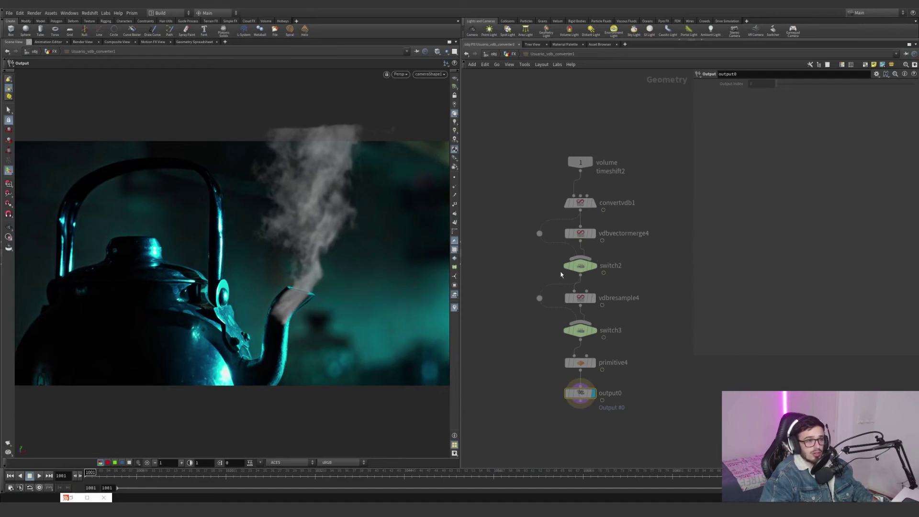
left_click_drag(656, 225, 533, 183)
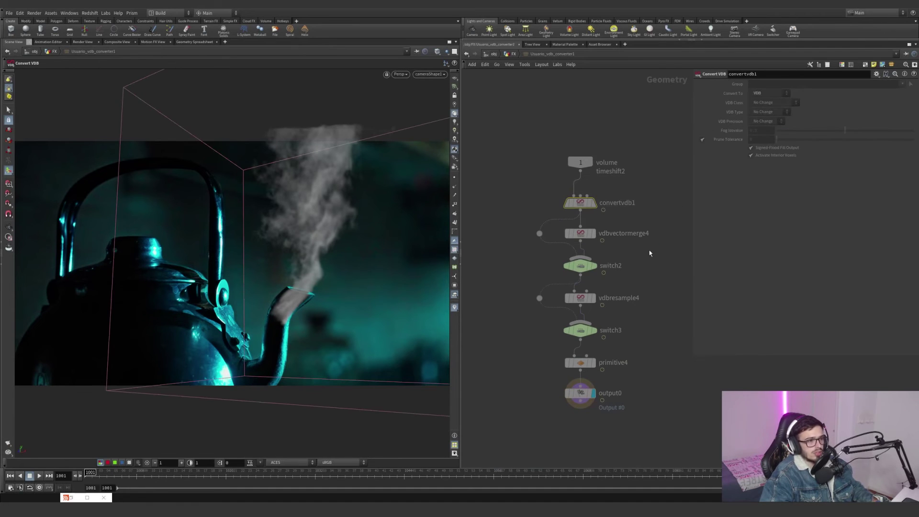
left_click(583, 235)
middle_click(584, 234)
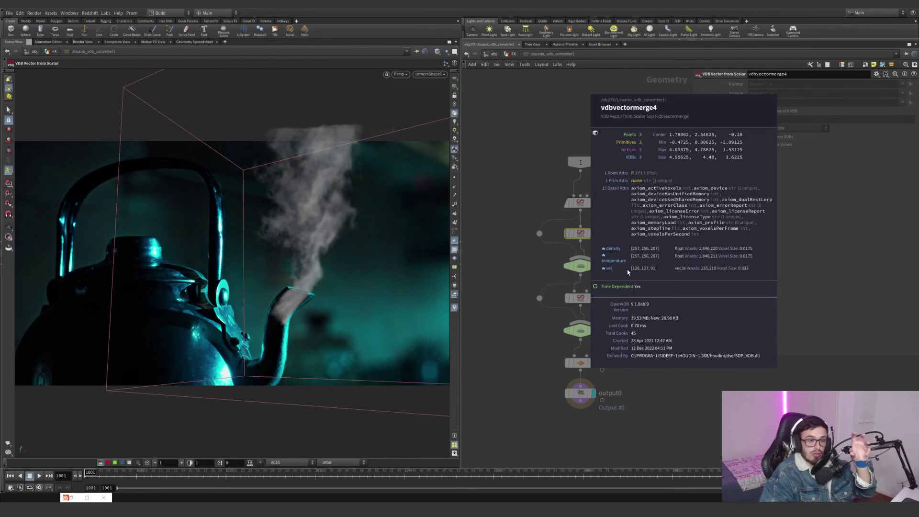
middle_click_drag(627, 272, 627, 272)
left_click(580, 297)
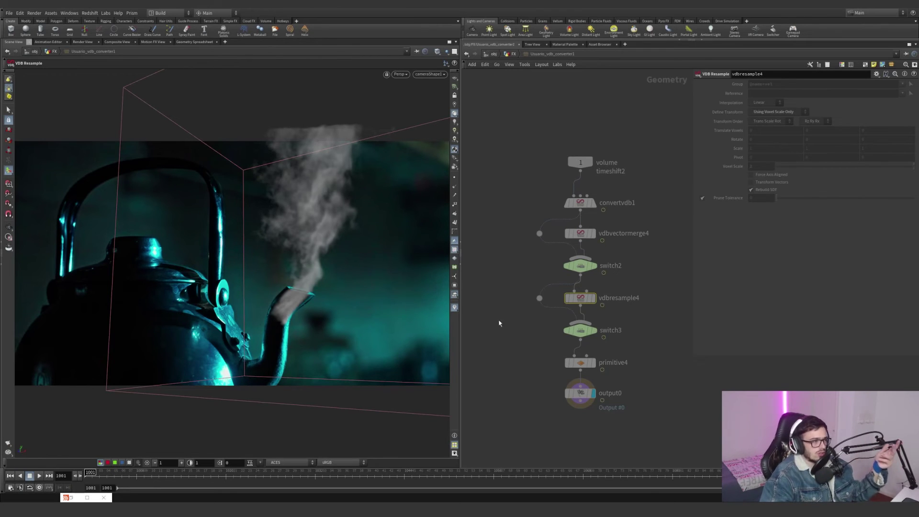
left_click_drag(645, 384, 539, 353)
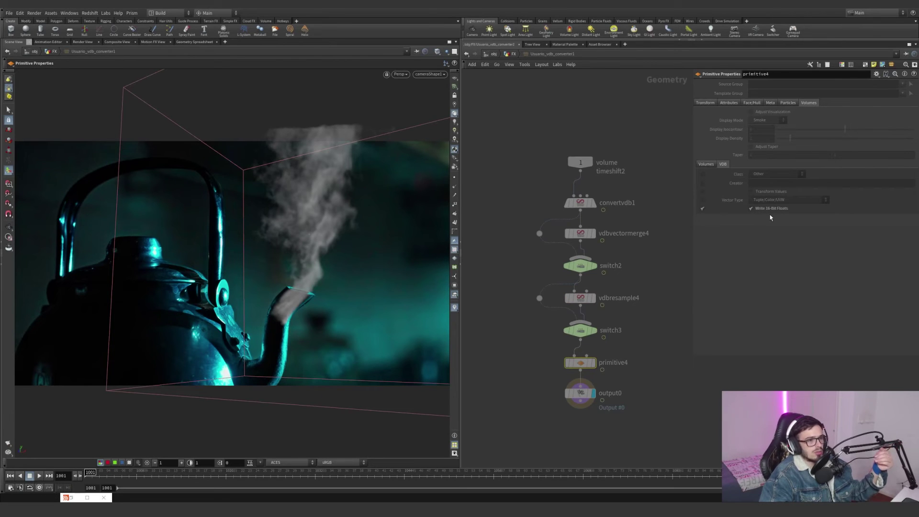
left_click(514, 54)
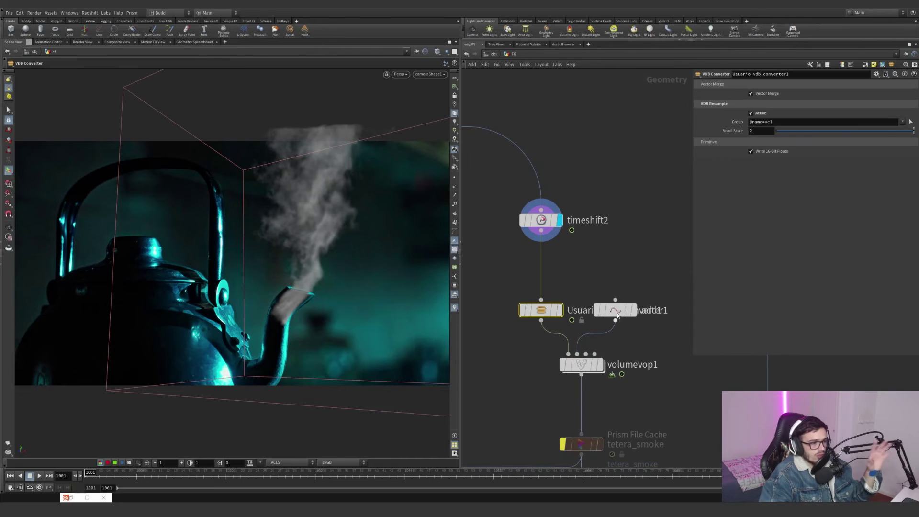
Open the output settings of axiom_solver1 to examine its output fields, compression scales and empty-voxel deactivation
left_click(541, 277)
scroll(578, 247, "down", 3)
middle_click_drag(578, 247, 645, 321)
left_click_drag(580, 211, 502, 159)
left_click(791, 93)
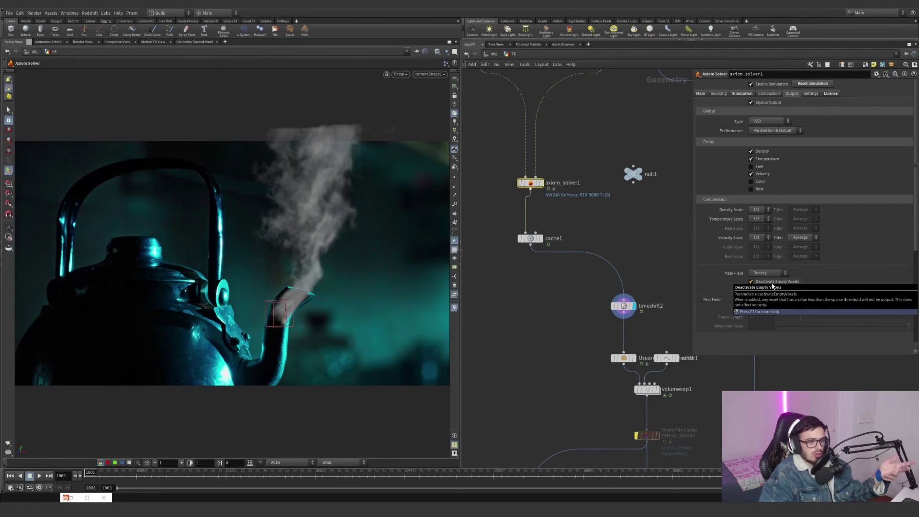
Select the VDB converter below timeshift2 to view its vector merge, resample and 16-bit settings
middle_click_drag(625, 366, 568, 295)
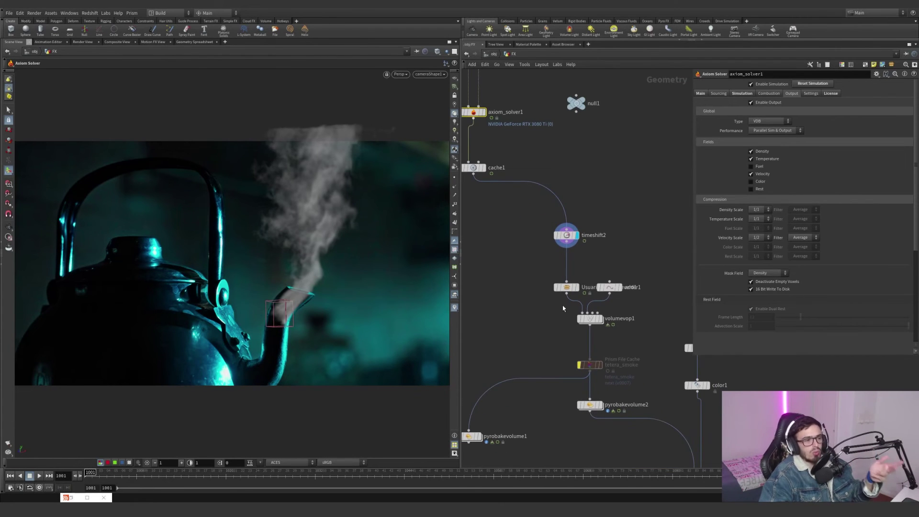
left_click_drag(541, 310, 572, 270)
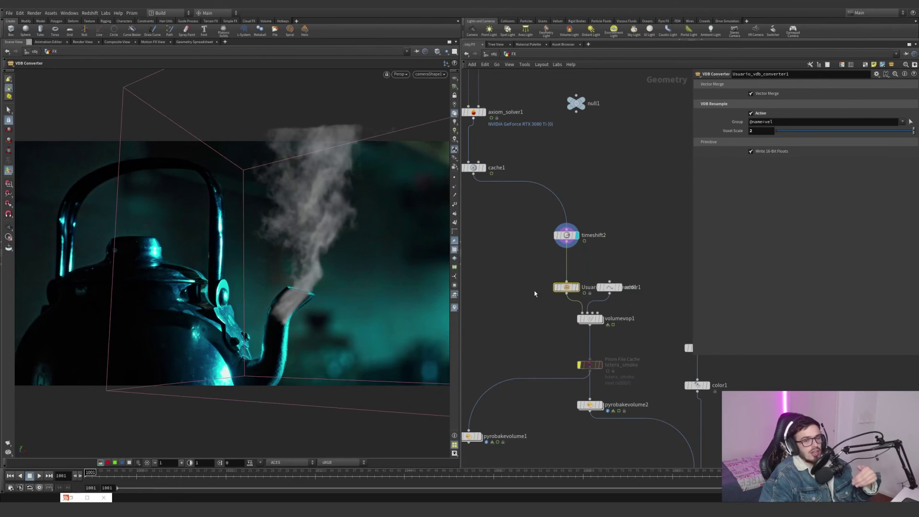
middle_click_drag(594, 292, 570, 267)
Display the add1 node to examine its point at the kettle spout, and reposition the node beside the VDB converter
scroll(569, 267, "up", 3)
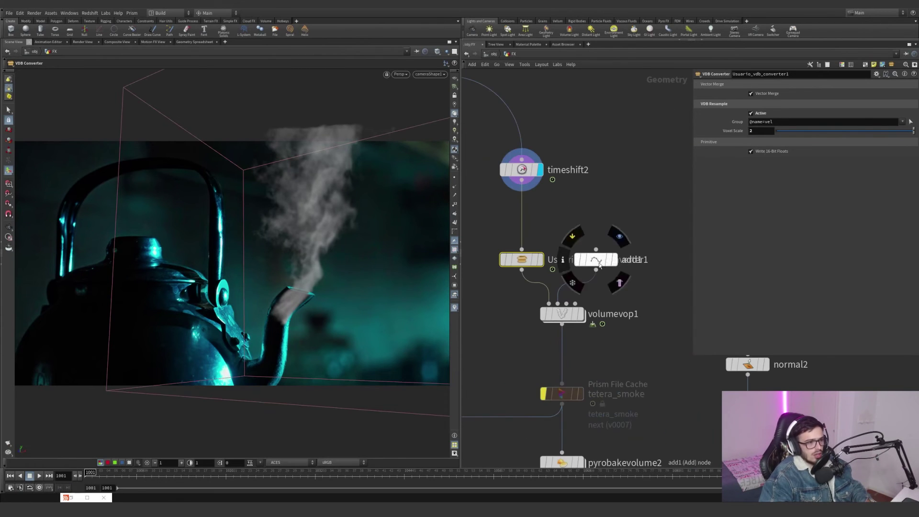
left_click(597, 244)
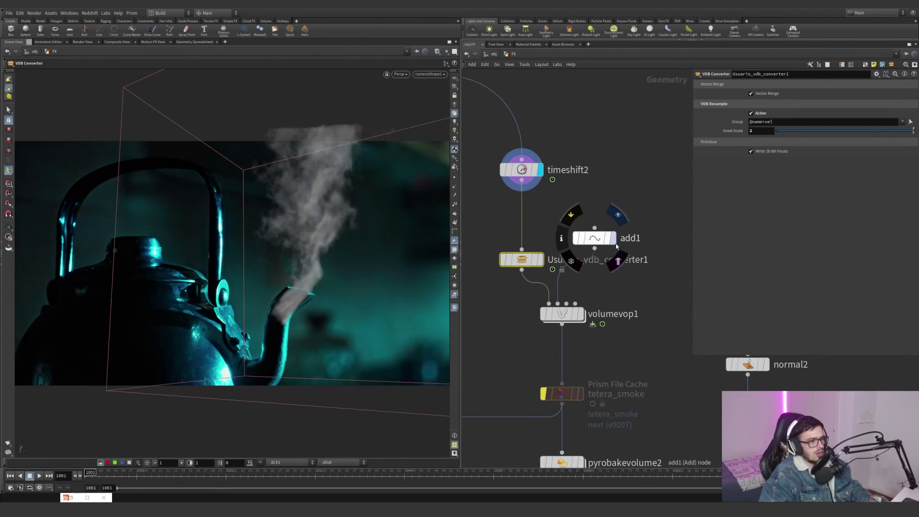
left_click(613, 239)
left_click_drag(643, 261, 584, 233)
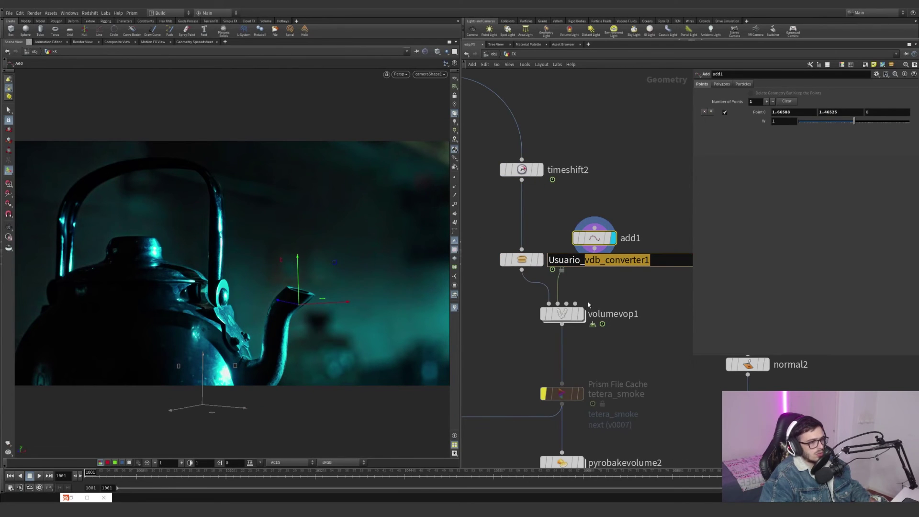
left_click_drag(594, 238, 614, 260)
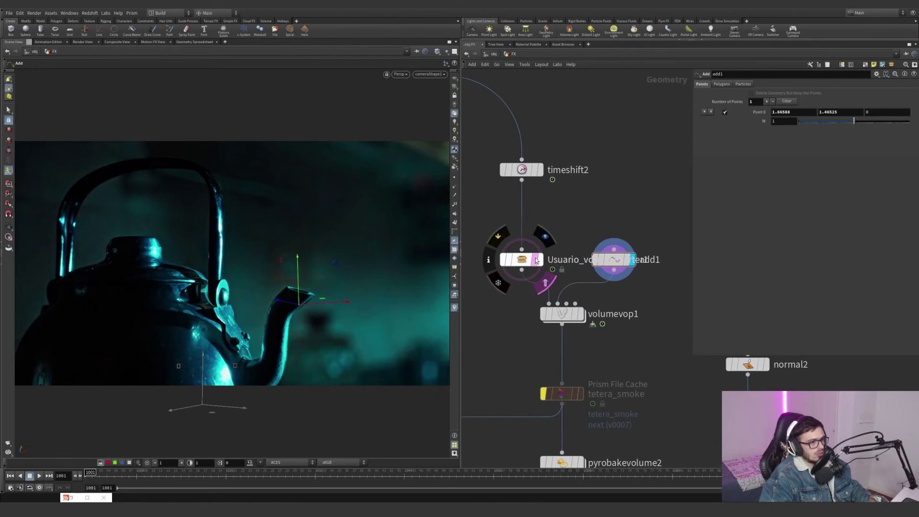
Display the VDB converter output, then make pyrobakevolume2 the displayed node and view its smoke settings
left_click(540, 260)
scroll(547, 252, "down", 2)
middle_click_drag(550, 282, 588, 217)
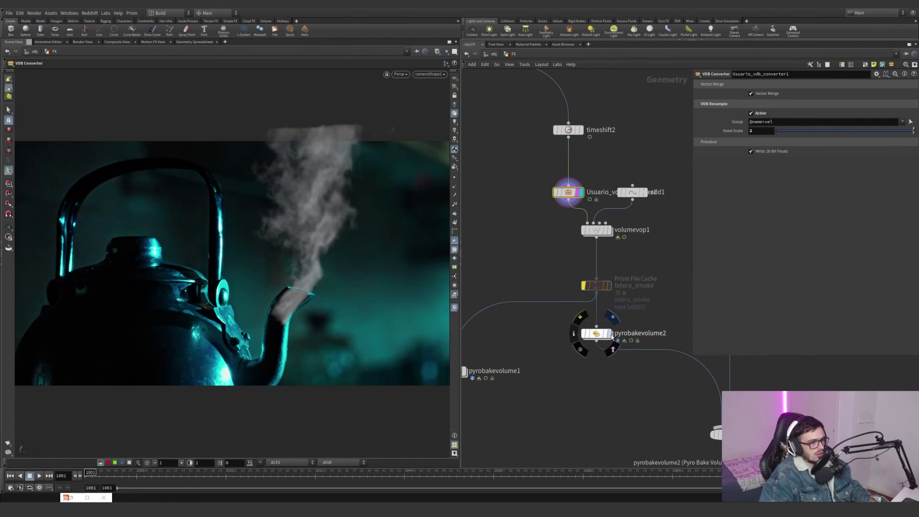
left_click(610, 335)
left_click_drag(553, 378, 619, 326)
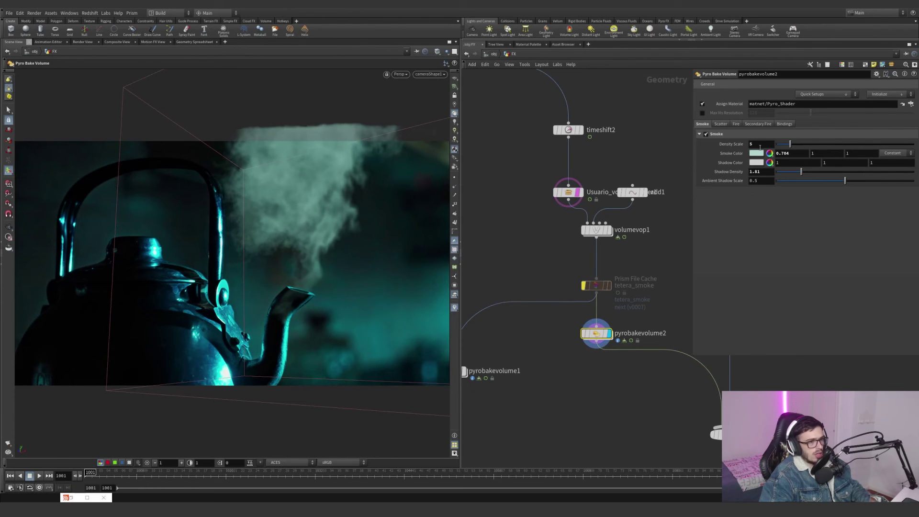
left_click(750, 172)
left_click_drag(751, 173, 748, 172)
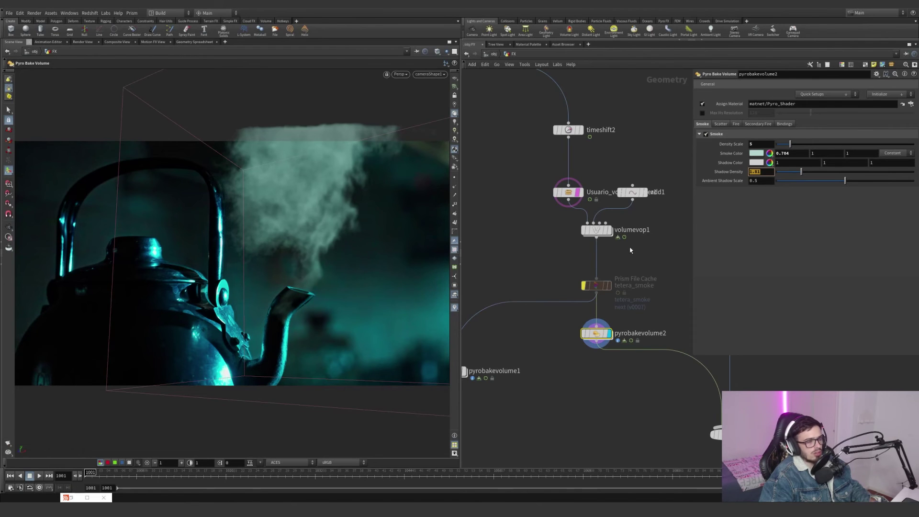
Toggle the bypass on volumevop1 to compare the smoke at the spout with and without it, leaving the node active
middle_click_drag(630, 248, 622, 254)
mouse_move(589, 235)
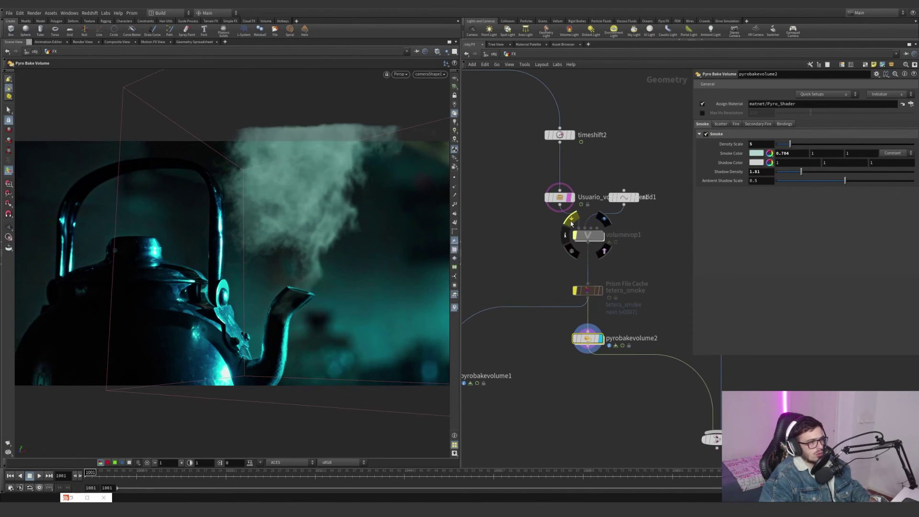
left_click(570, 222)
left_click(570, 221)
left_click(570, 221)
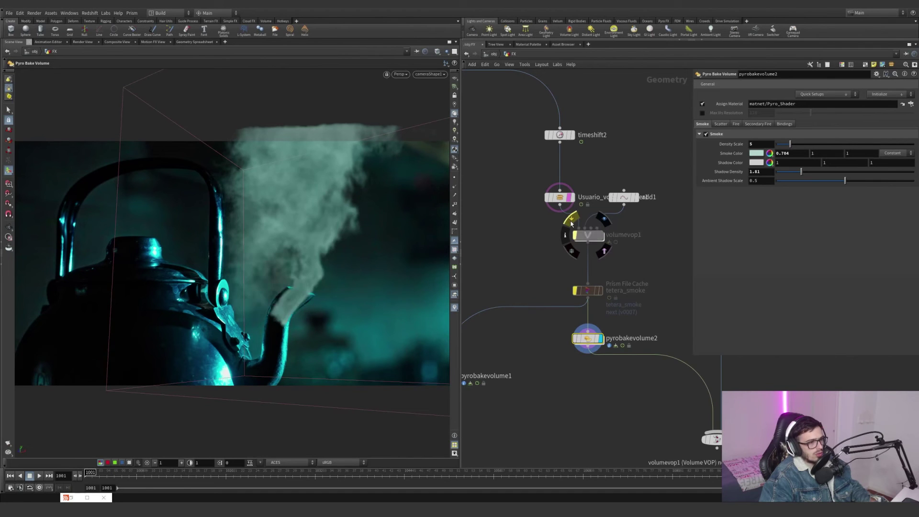
left_click(571, 221)
Go inside volumevop1 and examine the importpoint1 node, its input and its P attribute
double_click(588, 236)
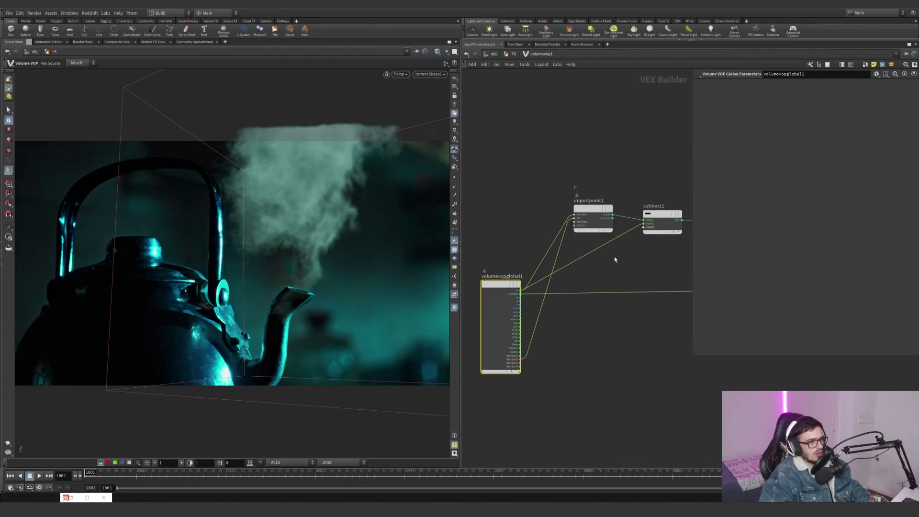
left_click(596, 213)
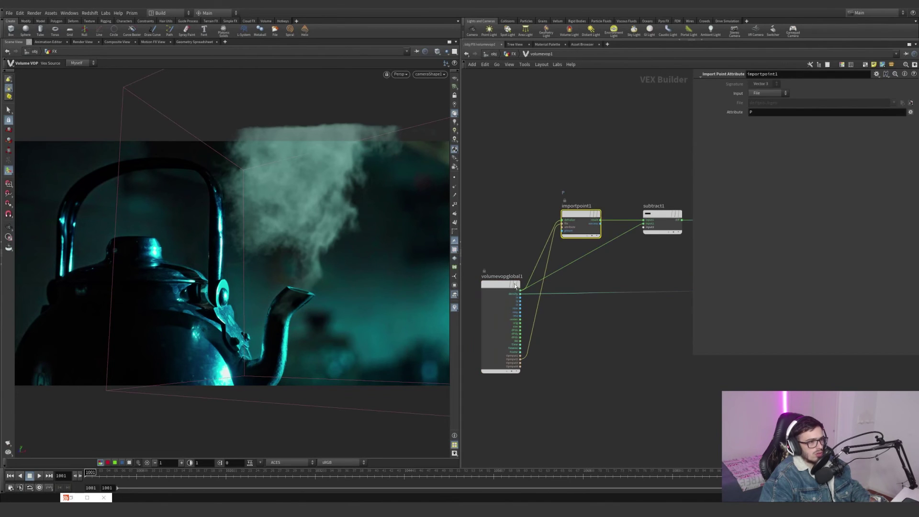
scroll(516, 288, "up", 3)
key("u")
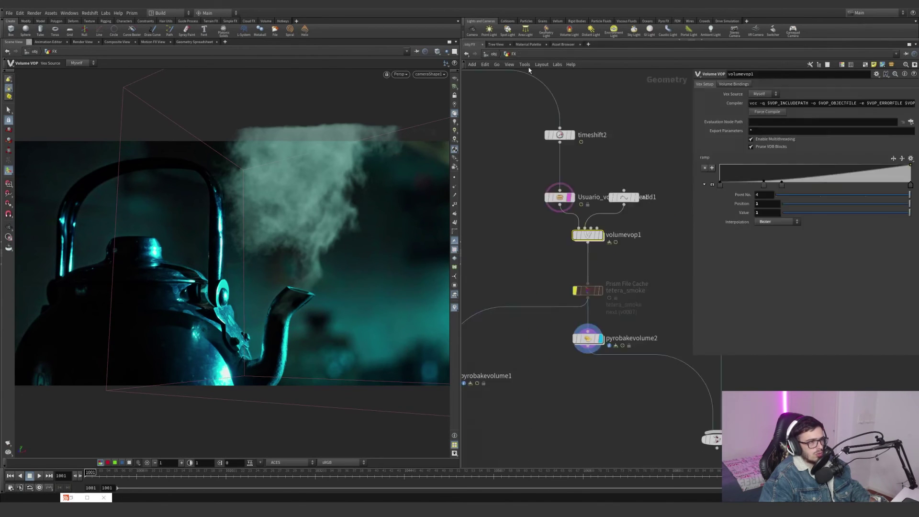
left_click_drag(652, 154, 619, 212)
double_click(587, 235)
scroll(612, 296, "down", 3)
middle_click_drag(615, 297, 533, 320)
left_click(759, 114)
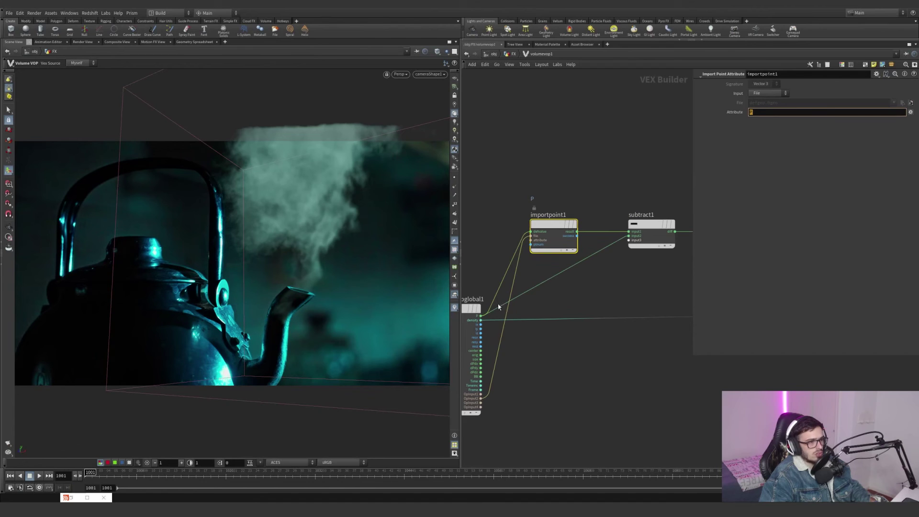
Examine the subtract, length, fit, ramp and multiply nodes leading to the volume output inside volumevop1
scroll(646, 288, "down", 3)
middle_click_drag(648, 289, 534, 282)
left_click_drag(607, 235, 598, 261)
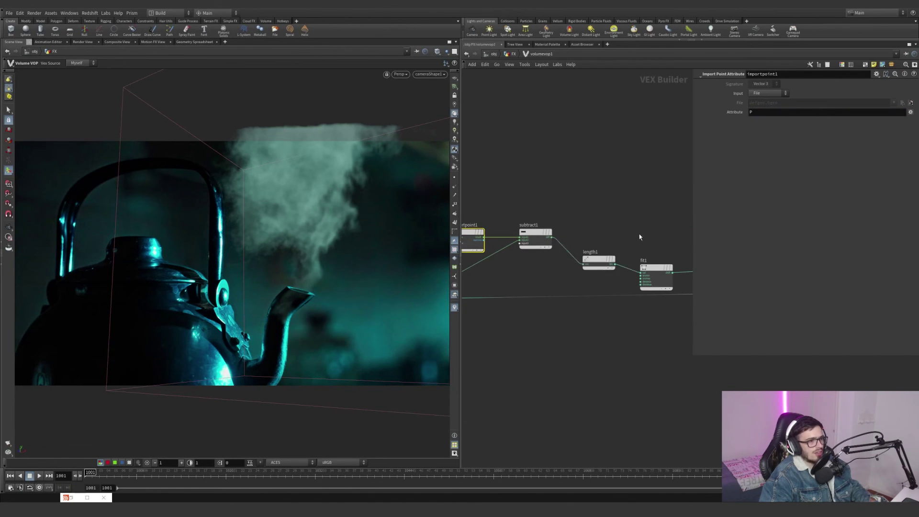
left_click_drag(636, 225, 566, 290)
left_click_drag(566, 284, 625, 231)
scroll(617, 330, "down", 2)
left_click_drag(654, 333, 637, 269)
key("l")
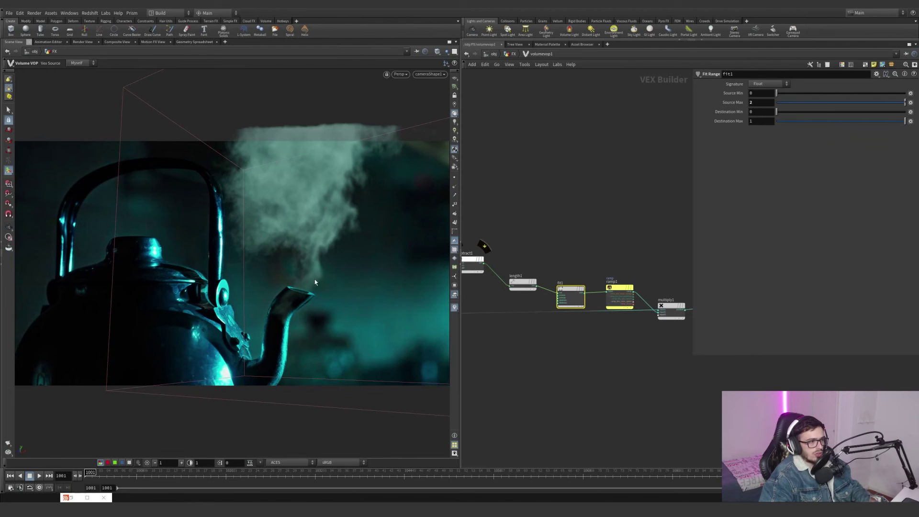
left_click(617, 297)
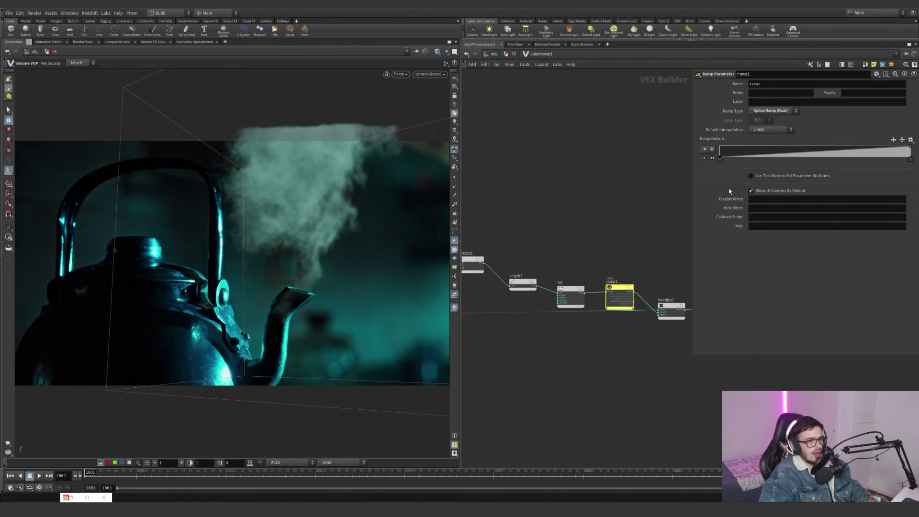
middle_click_drag(676, 285, 610, 245)
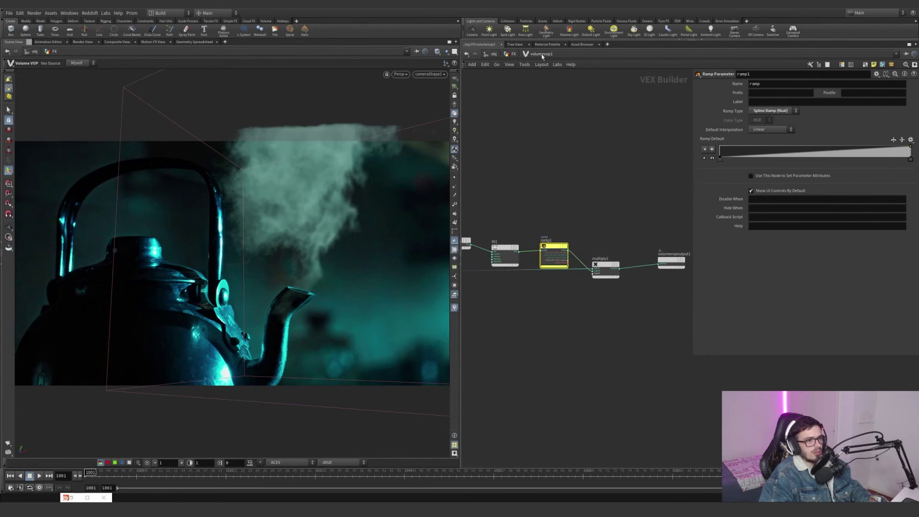
In the FX network, move the third ramp point of volumevop1 to position 0.3371, then try shifting the second point and undo it
left_click(512, 53)
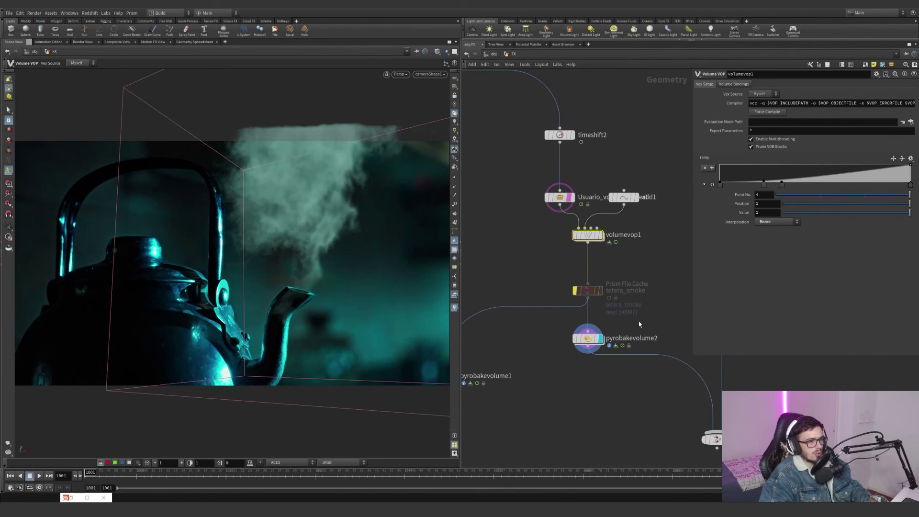
left_click(782, 185)
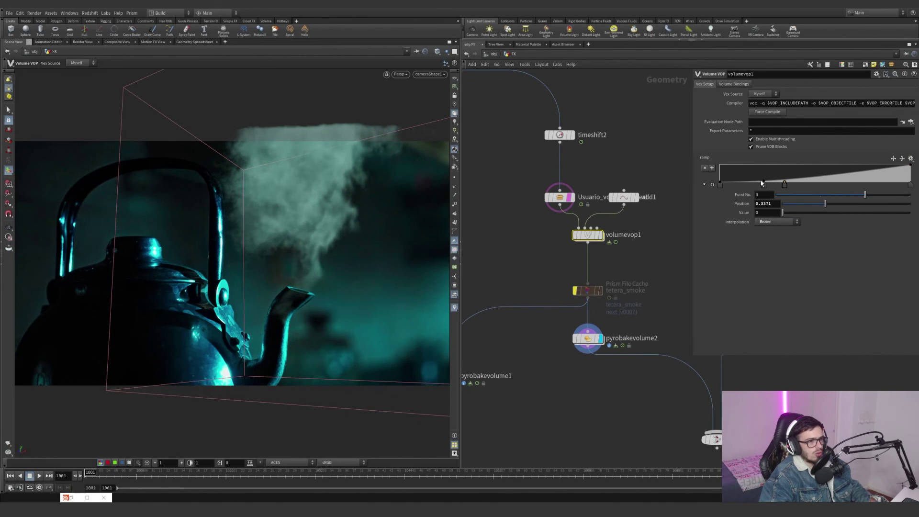
left_click_drag(763, 184, 767, 185)
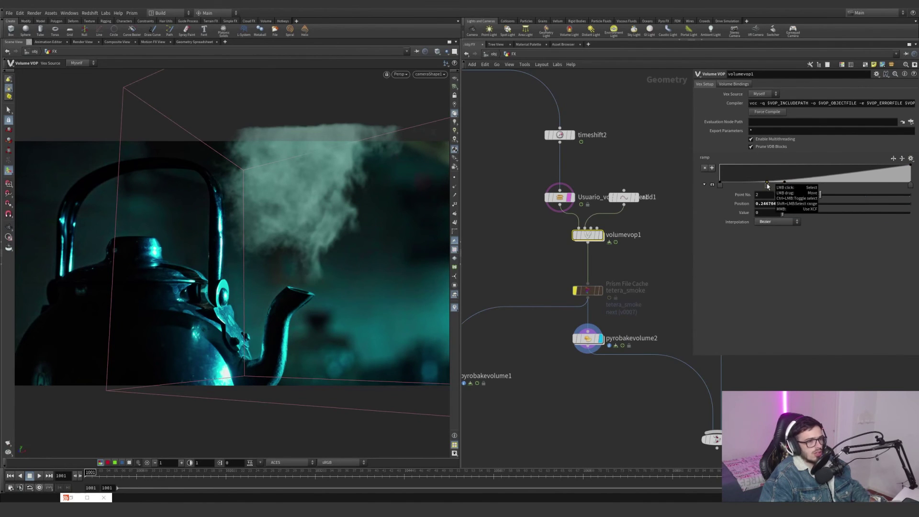
key("ctrl+z")
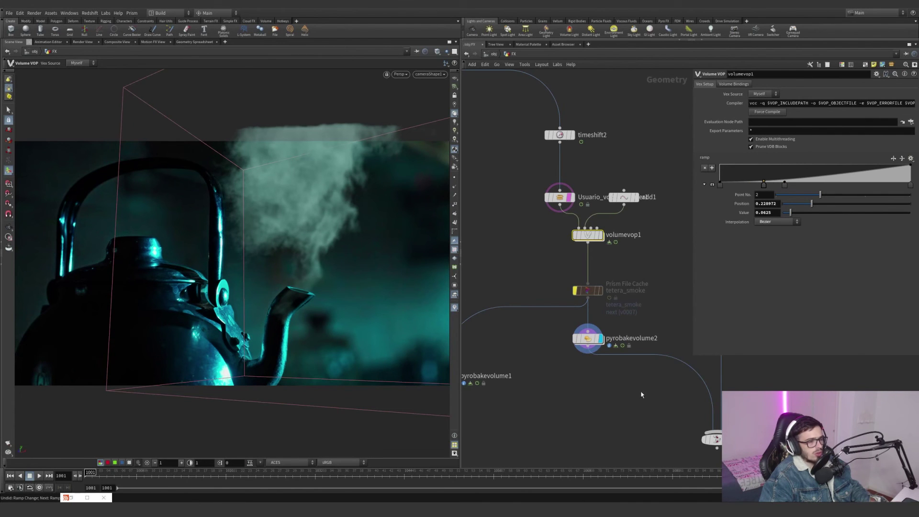
Disable the simulation on axiom_solver1 and open Task Manager to check the GPU memory usage
middle_click_drag(642, 395, 630, 375)
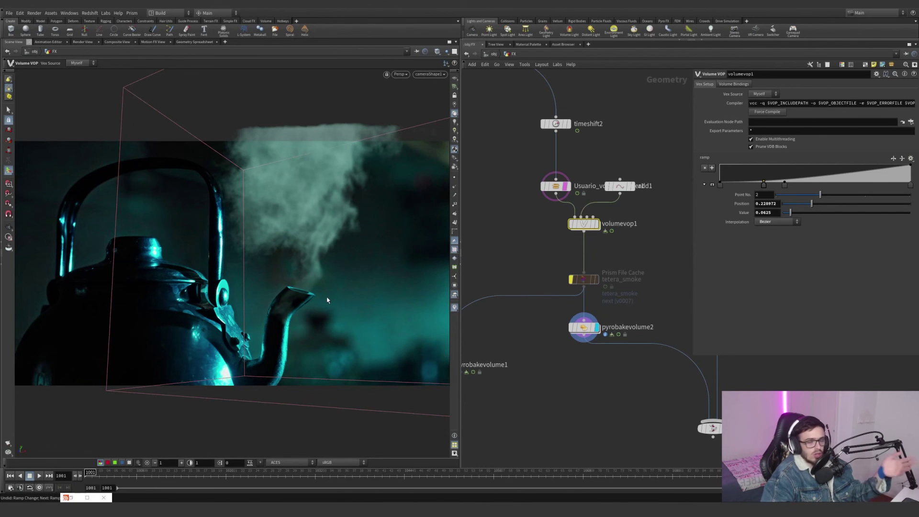
scroll(551, 282, "down", 3)
scroll(569, 284, "up", 3)
mouse_move(568, 284)
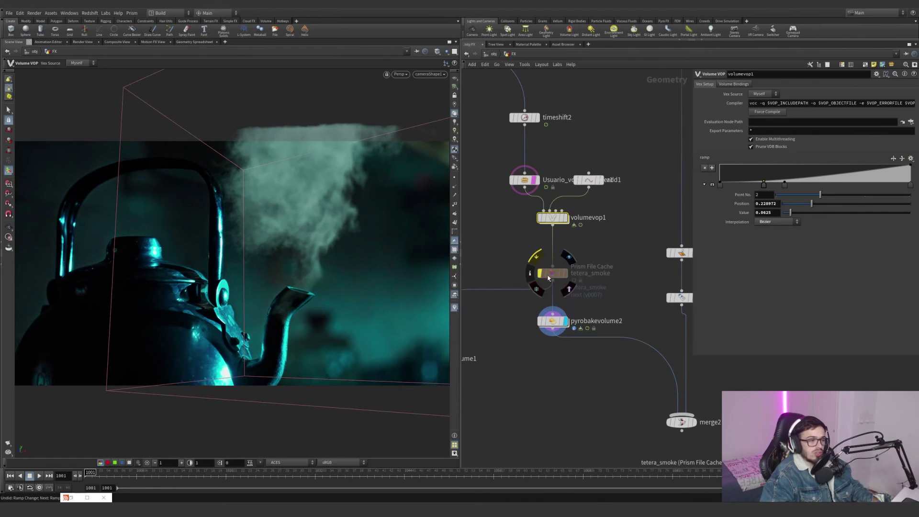
scroll(550, 296, "down", 3)
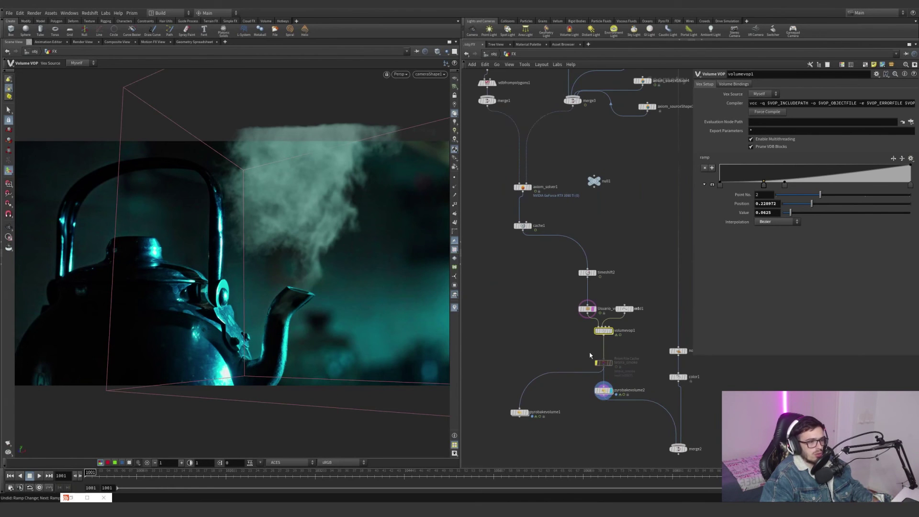
left_click(522, 187)
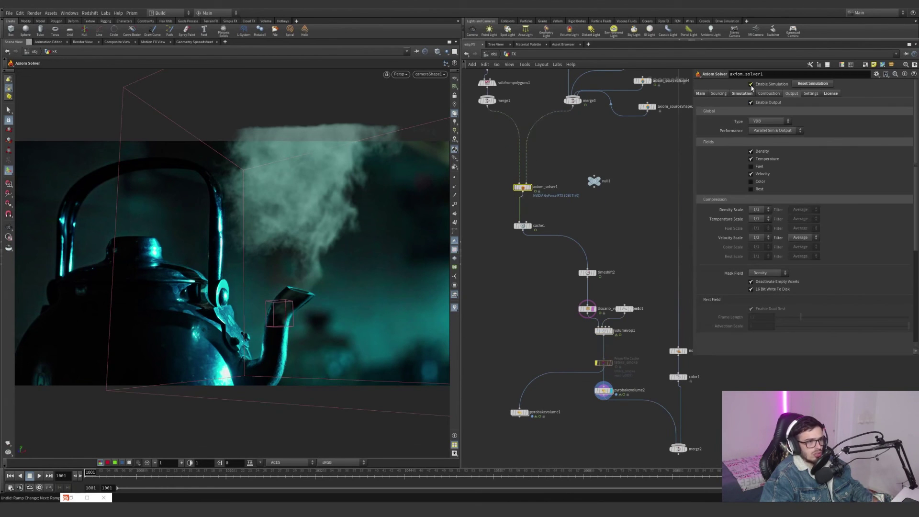
left_click(750, 84)
key("ctrl+shift+Escape")
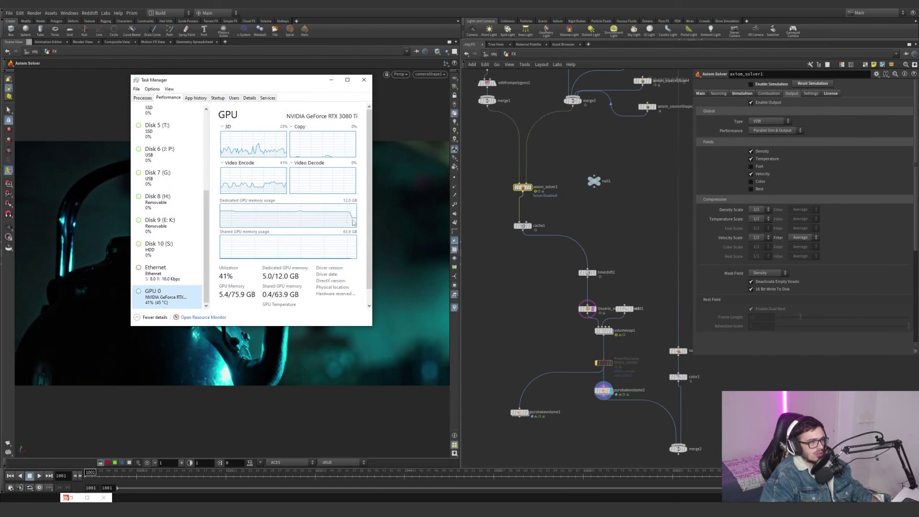
Remove the bypass from the tetera_smoke file cache, recheck GPU memory in Task Manager and minimize it
left_click(602, 364)
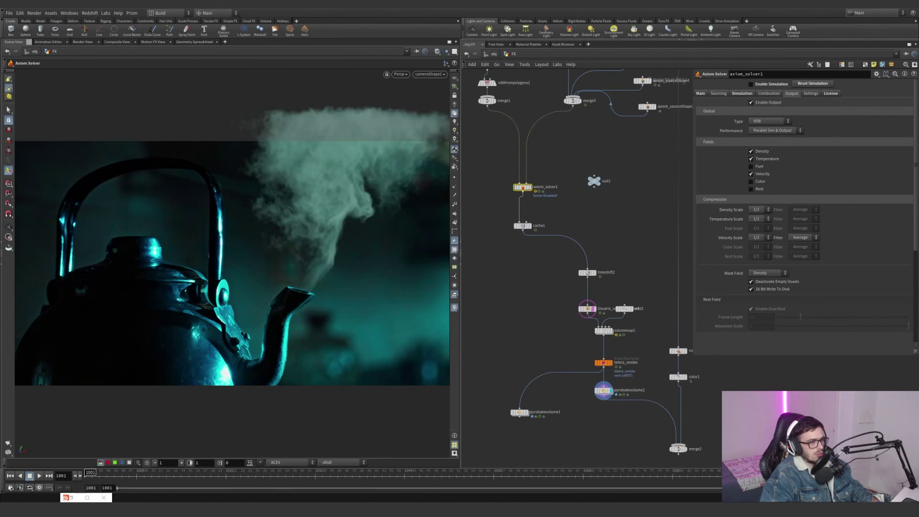
key("alt+Tab")
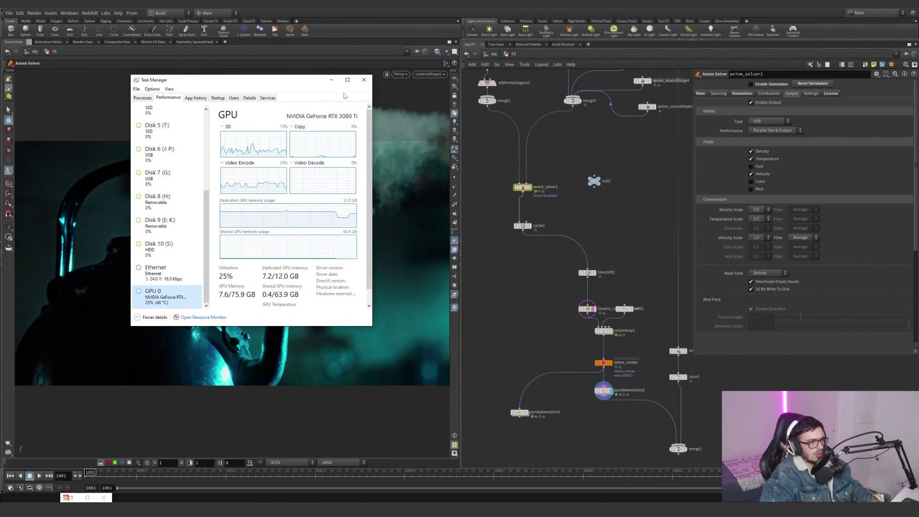
left_click(323, 80)
Scrub the timeline to preview the cached smoke, then display pyrobakevolume1 and view its smoke settings
left_click_drag(414, 473, 566, 481)
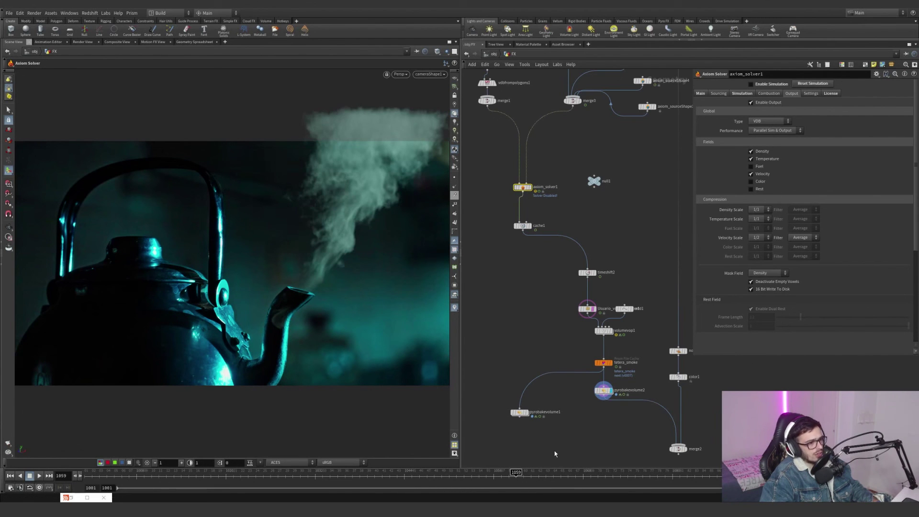
left_click(528, 417)
left_click(527, 415)
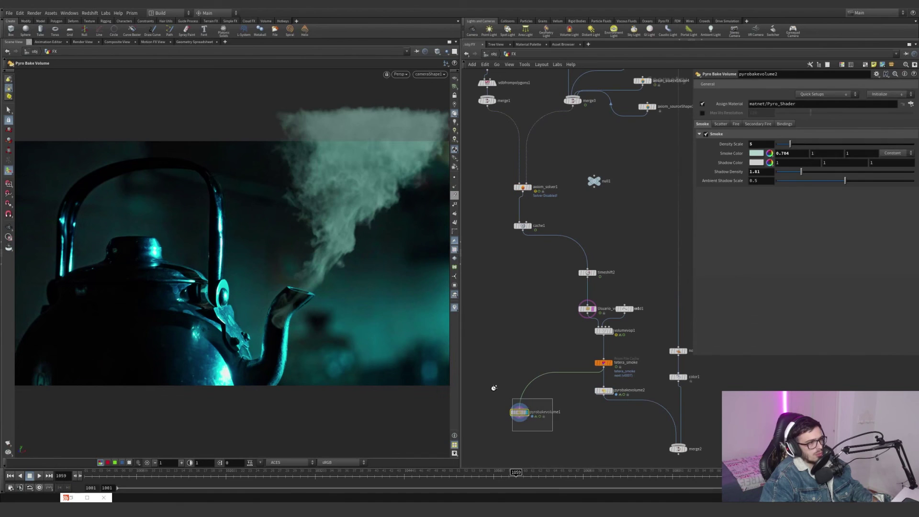
scroll(631, 408, "down", 3)
middle_click_drag(630, 408, 585, 375)
scroll(585, 375, "up", 2)
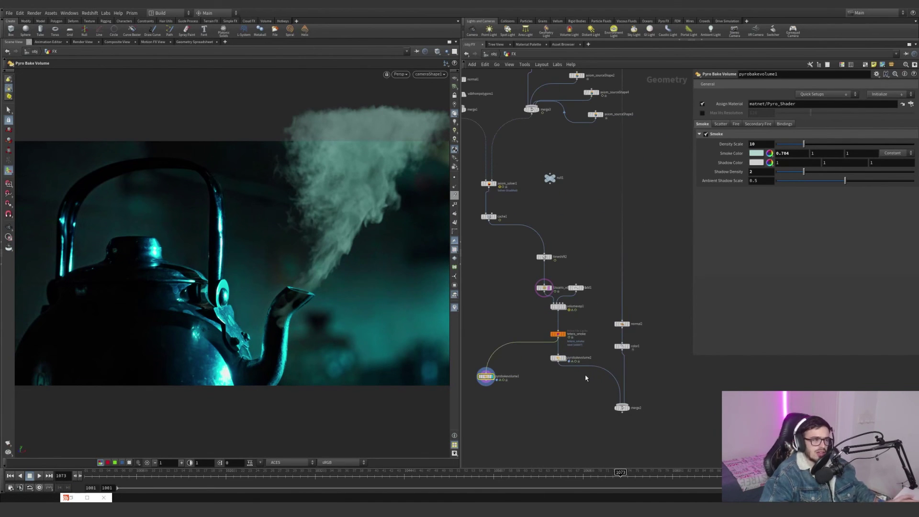